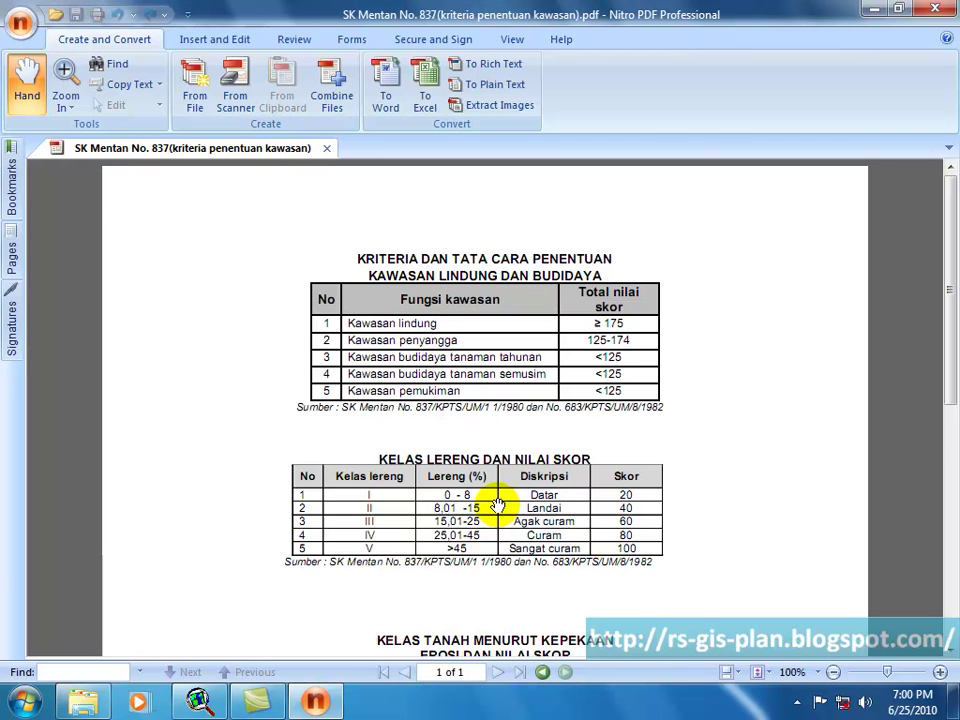
Switch to ArcView GIS and add the hujan.shp, lereng.shp and tanah.shp themes to View1.
{"action": "scroll", "coordinate": [498, 505], "scroll_direction": "down", "scroll_amount": 3}
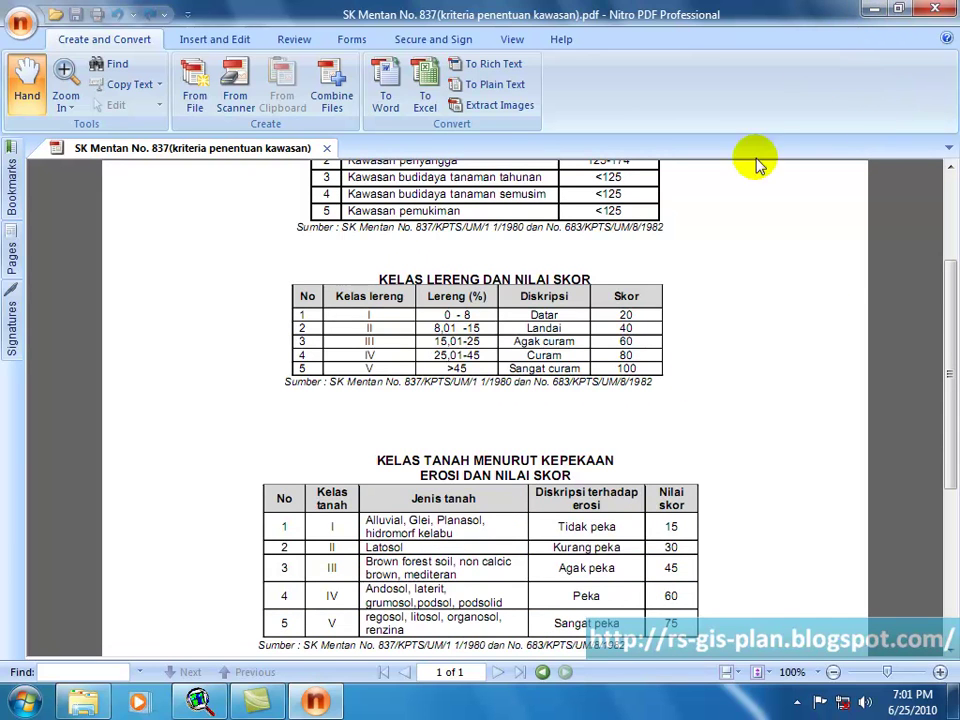
{"action": "left_click", "coordinate": [200, 700]}
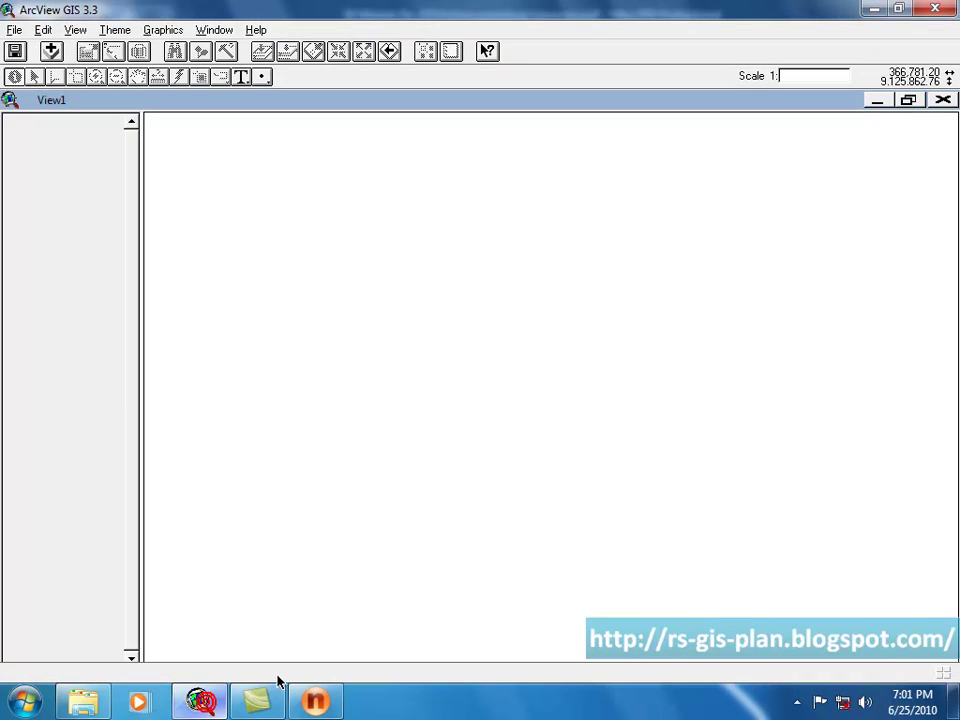
{"action": "left_click", "coordinate": [51, 50]}
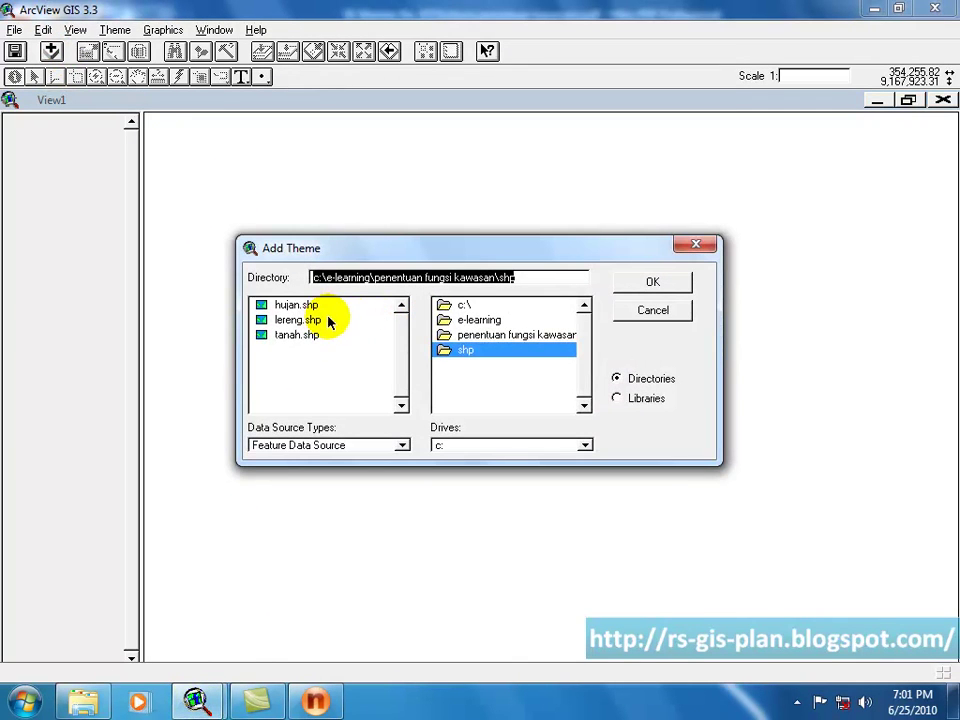
{"action": "left_click", "coordinate": [288, 305]}
{"action": "left_click", "coordinate": [313, 318], "text": "shift"}
{"action": "left_click", "coordinate": [313, 334], "text": "shift"}
{"action": "left_click", "coordinate": [652, 281]}
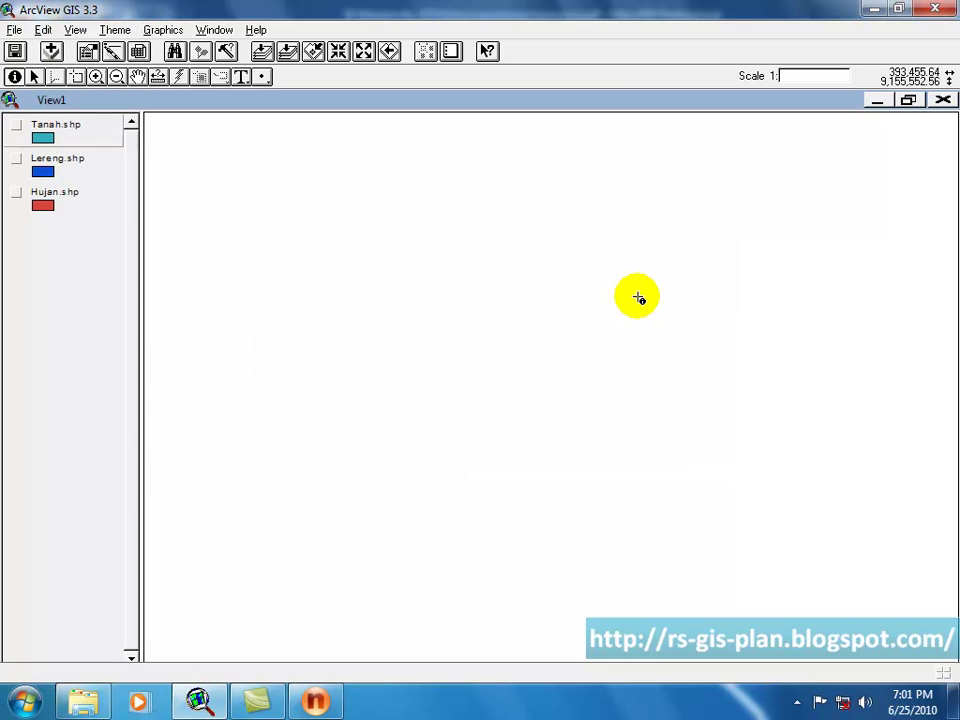
Display the Tanah.shp, Lereng.shp and Hujan.shp themes in the view.
{"action": "left_click", "coordinate": [16, 124]}
{"action": "left_click", "coordinate": [20, 155]}
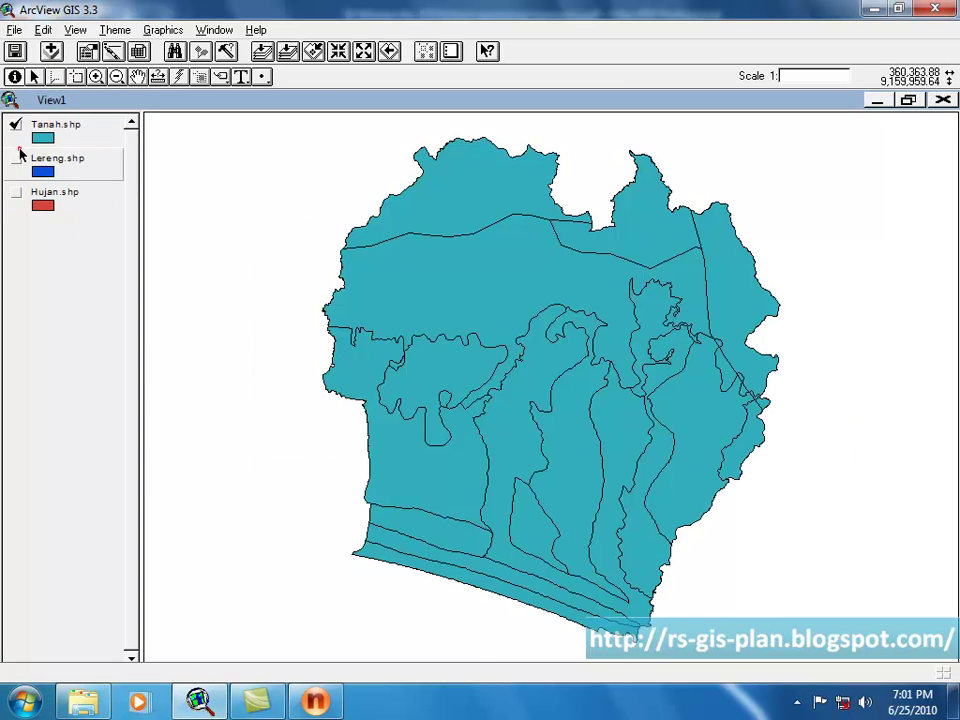
{"action": "left_click", "coordinate": [16, 159]}
{"action": "left_click", "coordinate": [16, 192]}
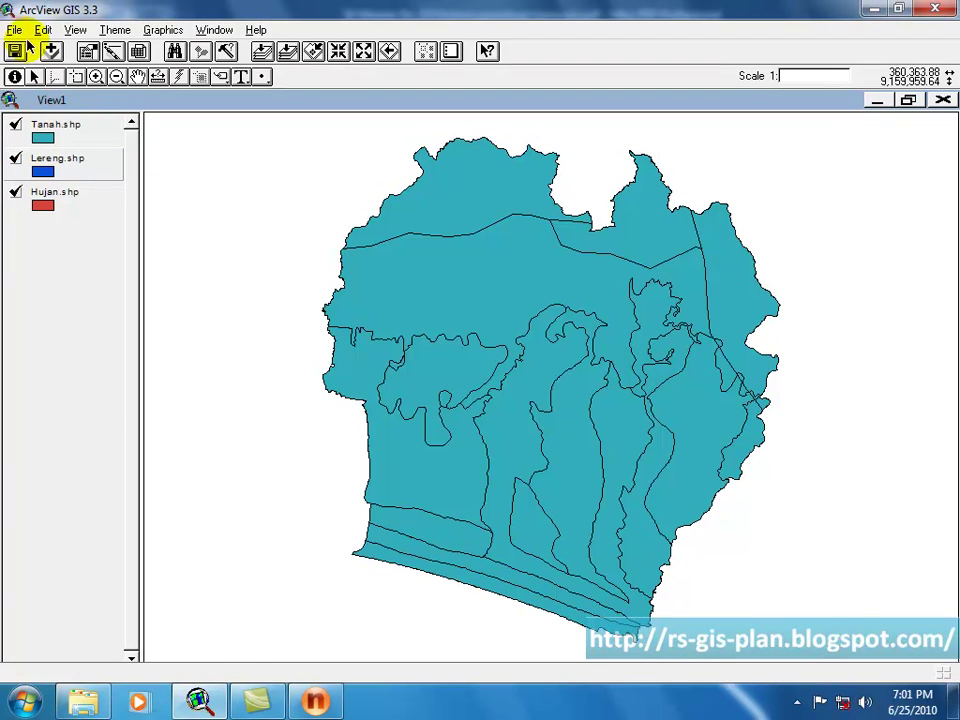
Enable the Geoprocessing extension.
{"action": "left_click", "coordinate": [14, 30]}
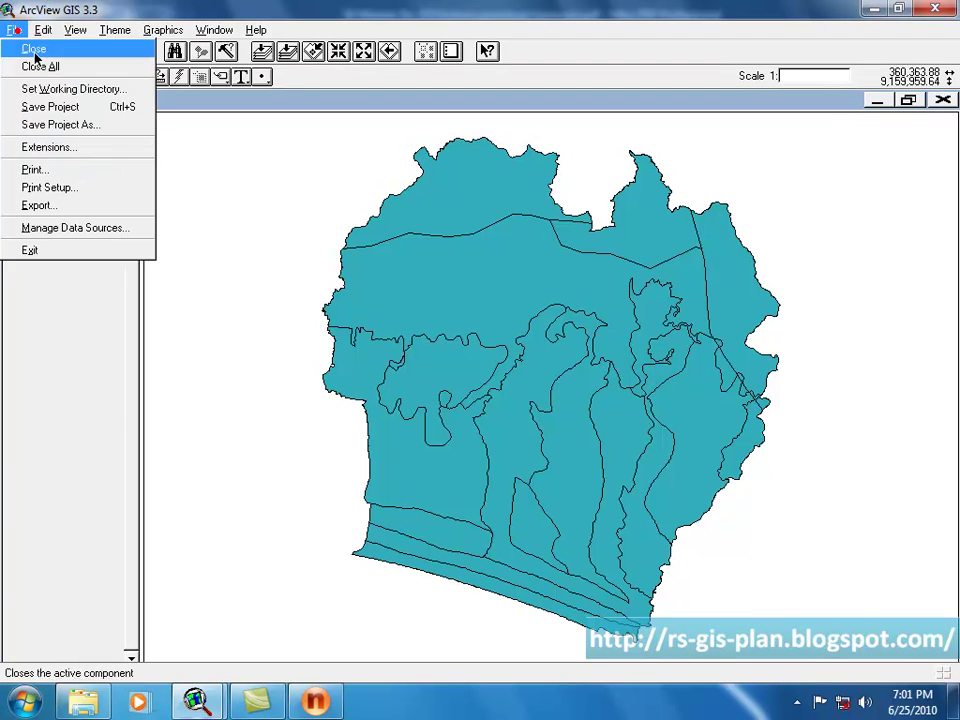
{"action": "left_click", "coordinate": [74, 148]}
{"action": "left_click_drag", "start_coordinate": [286, 105], "coordinate": [285, 129]}
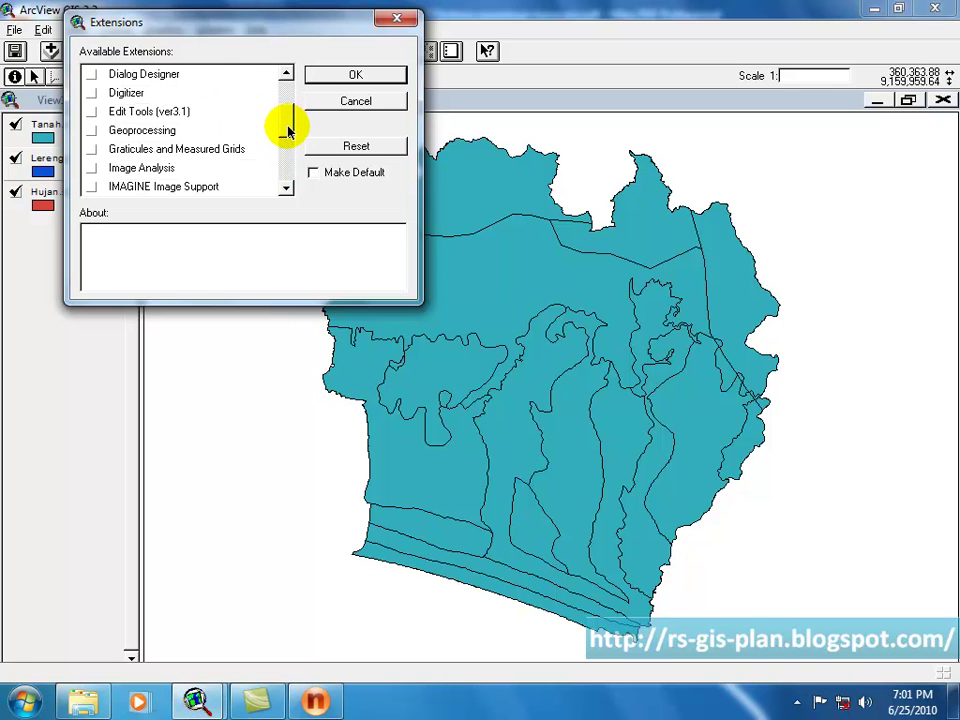
{"action": "left_click", "coordinate": [91, 131]}
{"action": "left_click", "coordinate": [355, 75]}
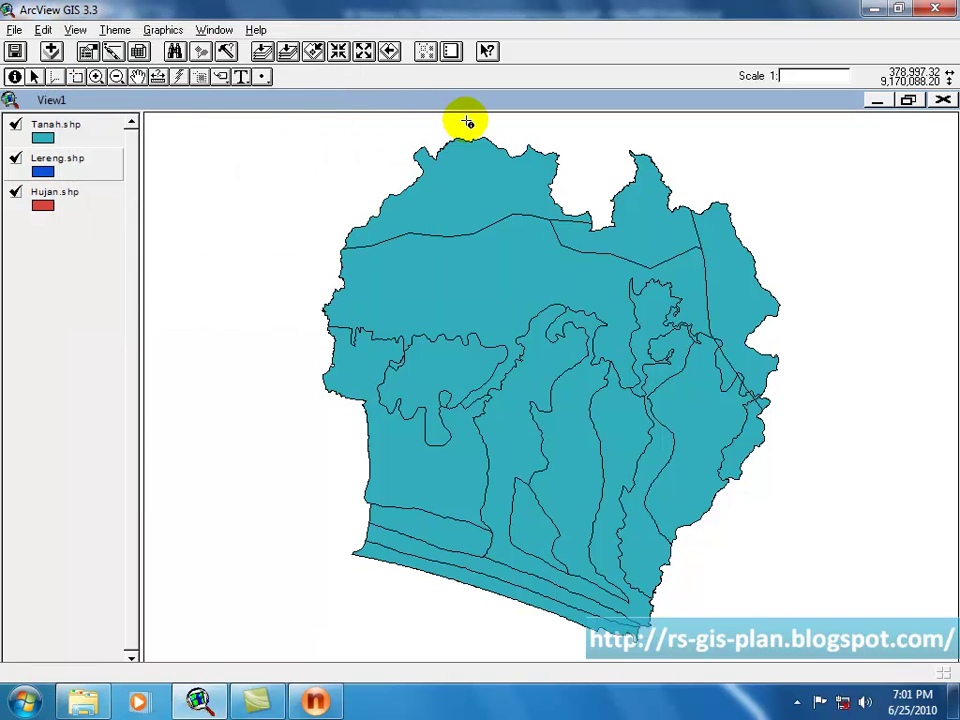
Union Tanah.shp with the overlay theme Lereng.shp in the GeoProcessing Wizard, saving the output as tan_ler.shp in the hasil folder.
{"action": "left_click", "coordinate": [78, 30]}
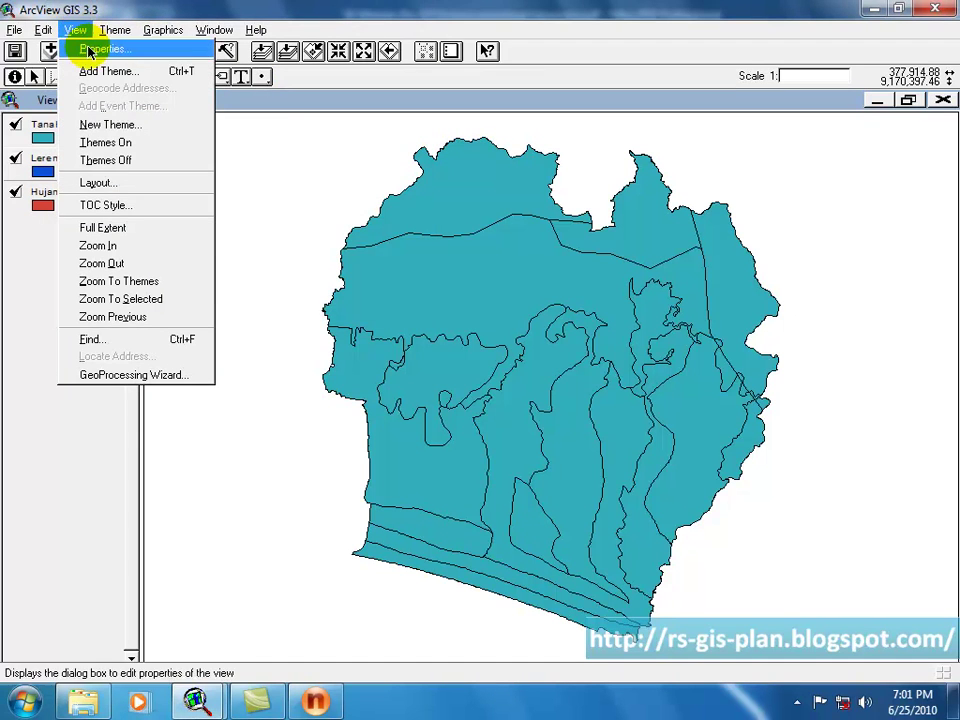
{"action": "left_click", "coordinate": [135, 376]}
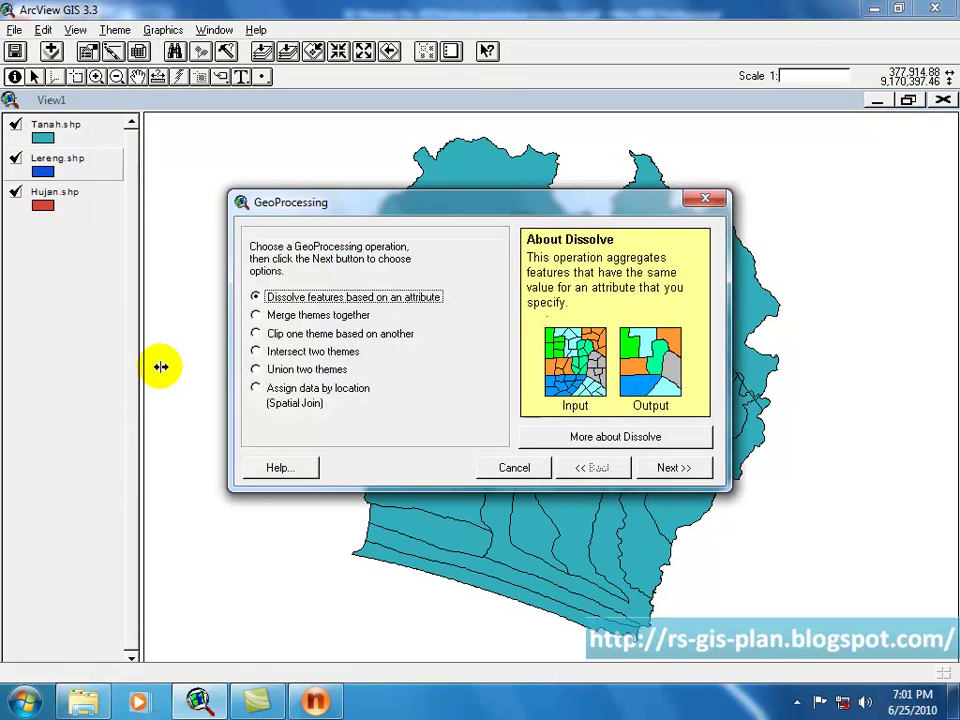
{"action": "left_click", "coordinate": [318, 370]}
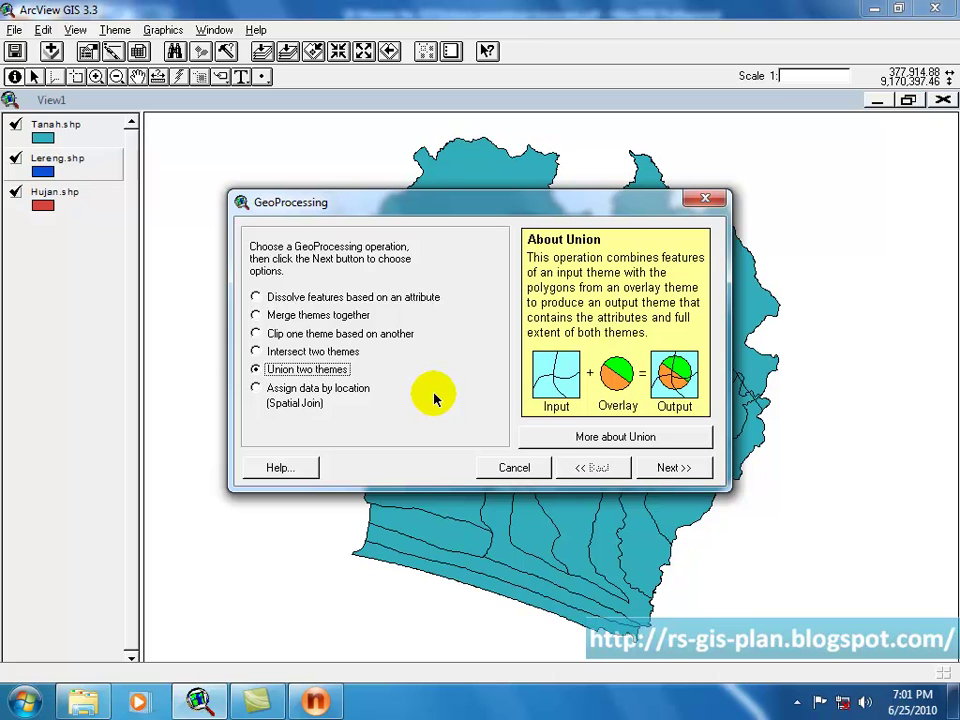
{"action": "left_click", "coordinate": [670, 470]}
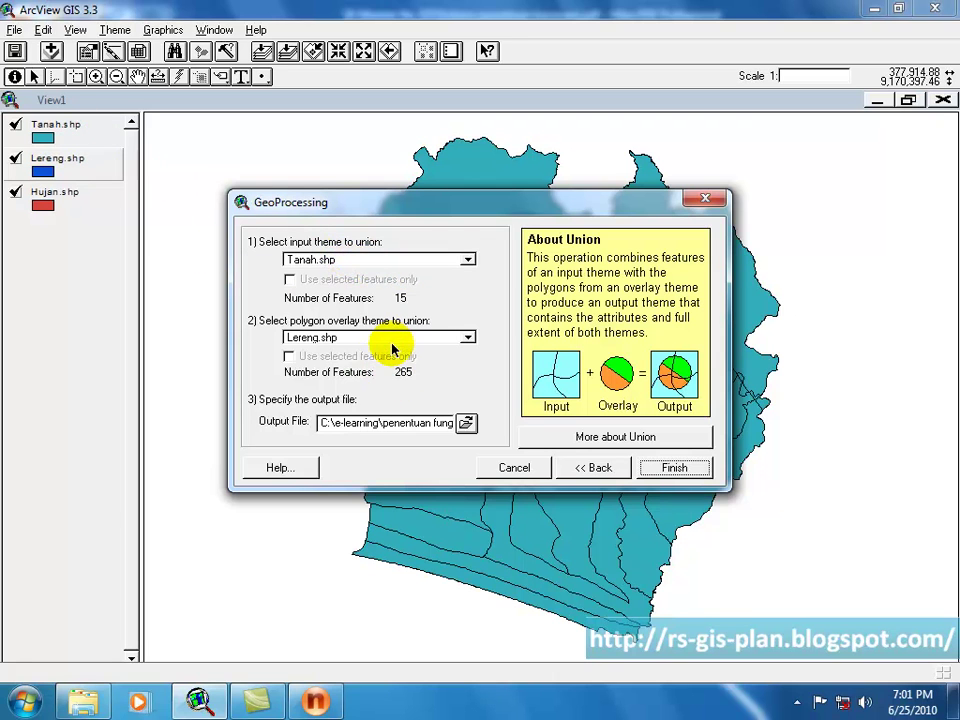
{"action": "left_click", "coordinate": [466, 423]}
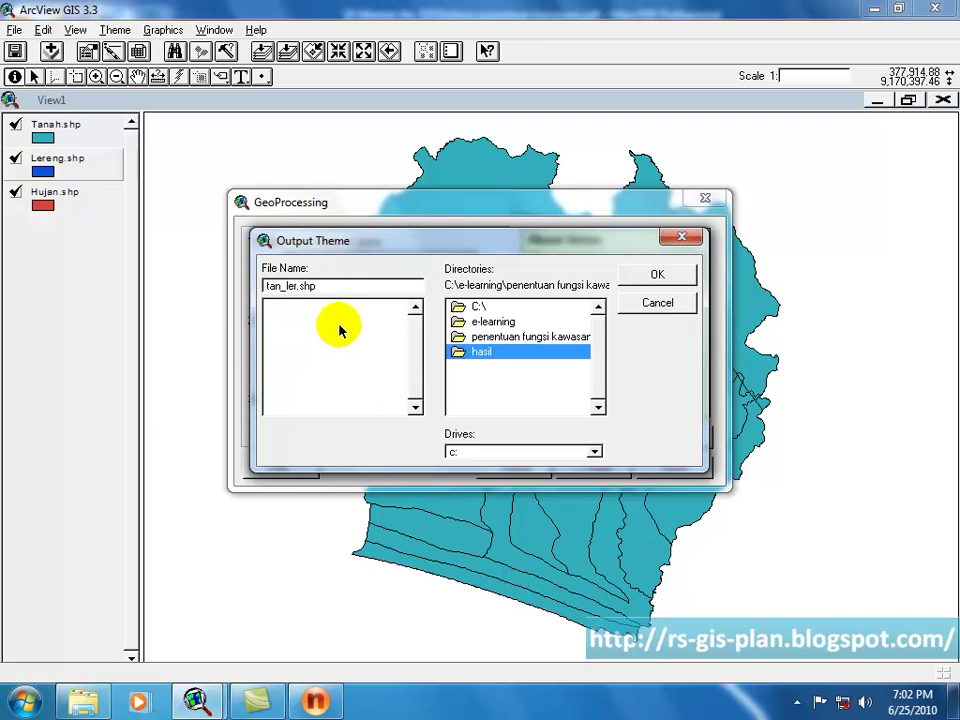
{"action": "left_click", "coordinate": [657, 274]}
{"action": "left_click", "coordinate": [675, 470]}
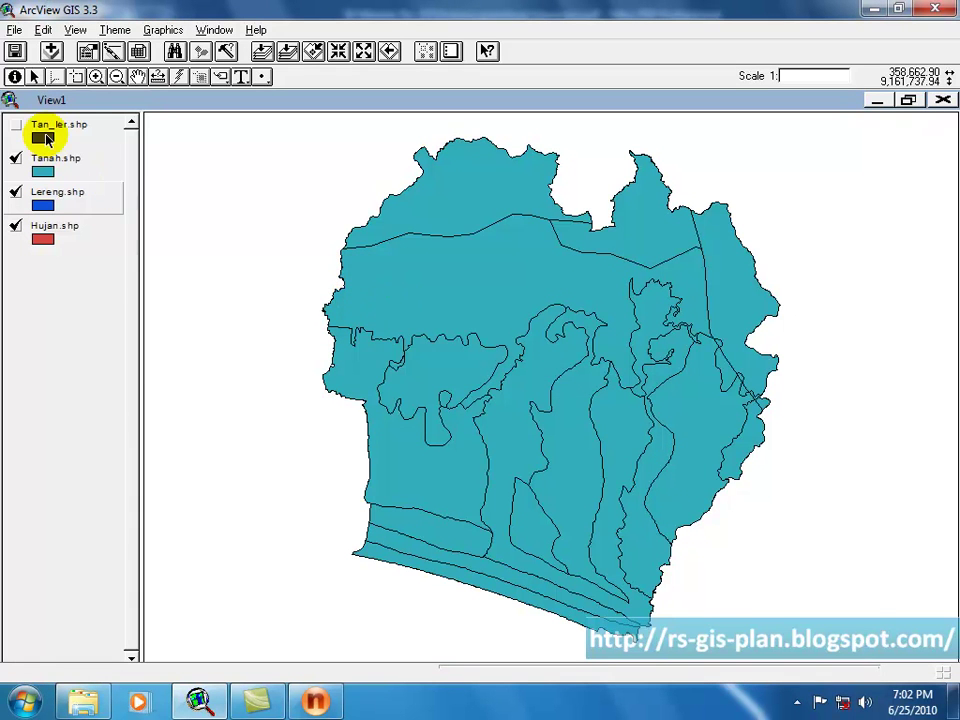
Display Tan_ler.shp, hide Tanah.shp and Lereng.shp, and reorder the themes with Tan_ler.shp first and Hujan.shp directly below it.
{"action": "left_click", "coordinate": [15, 125]}
{"action": "left_click_drag", "start_coordinate": [68, 242], "coordinate": [18, 133]}
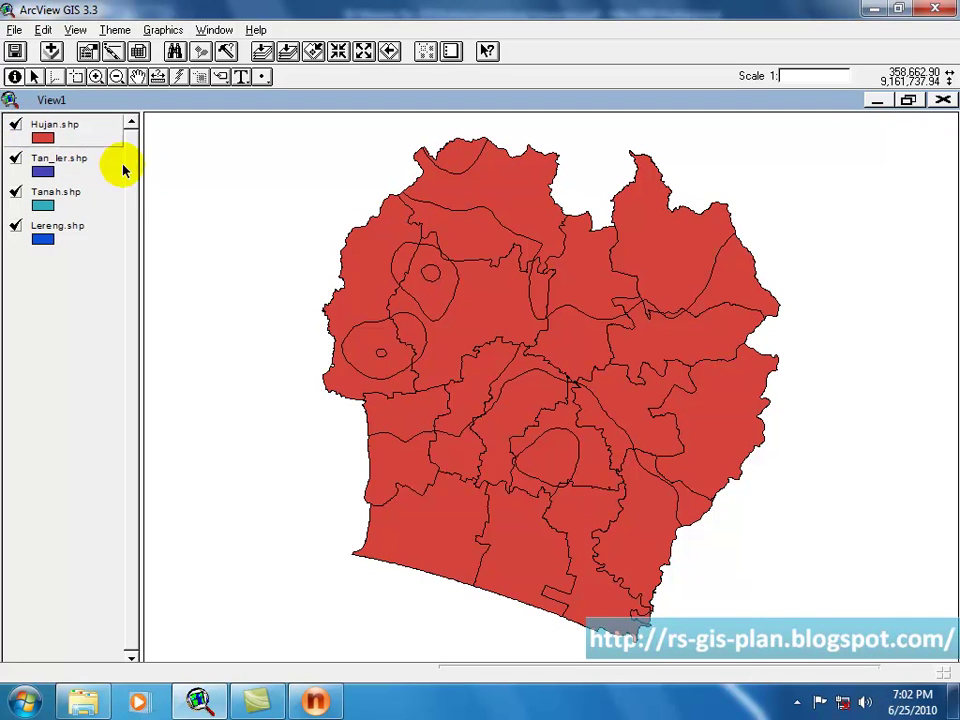
{"action": "left_click", "coordinate": [14, 196]}
{"action": "left_click", "coordinate": [15, 227]}
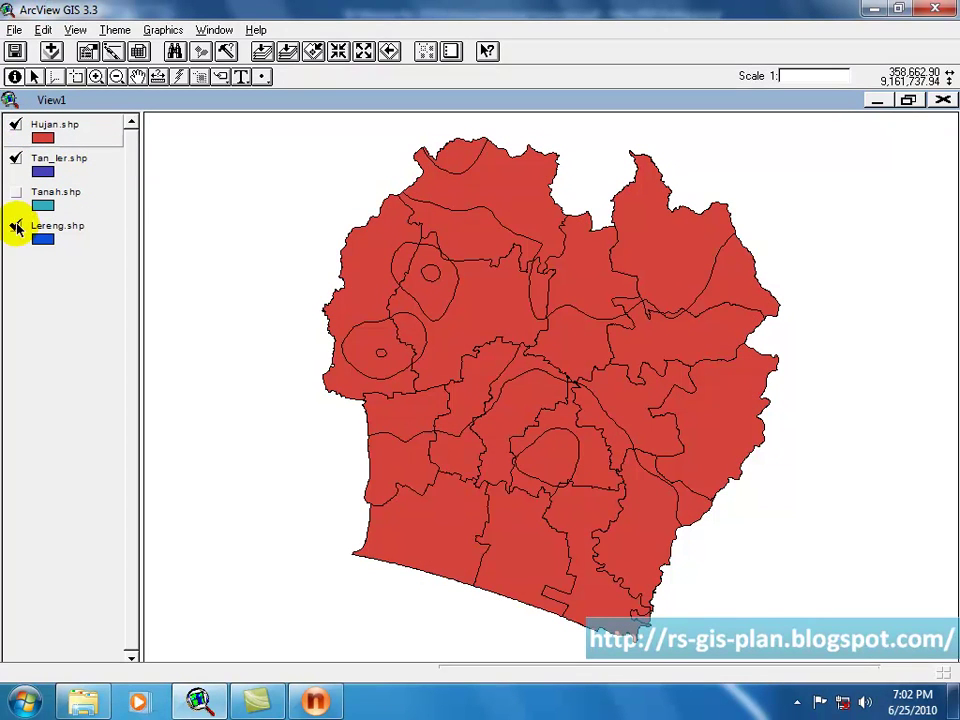
{"action": "left_click_drag", "start_coordinate": [78, 172], "coordinate": [77, 133]}
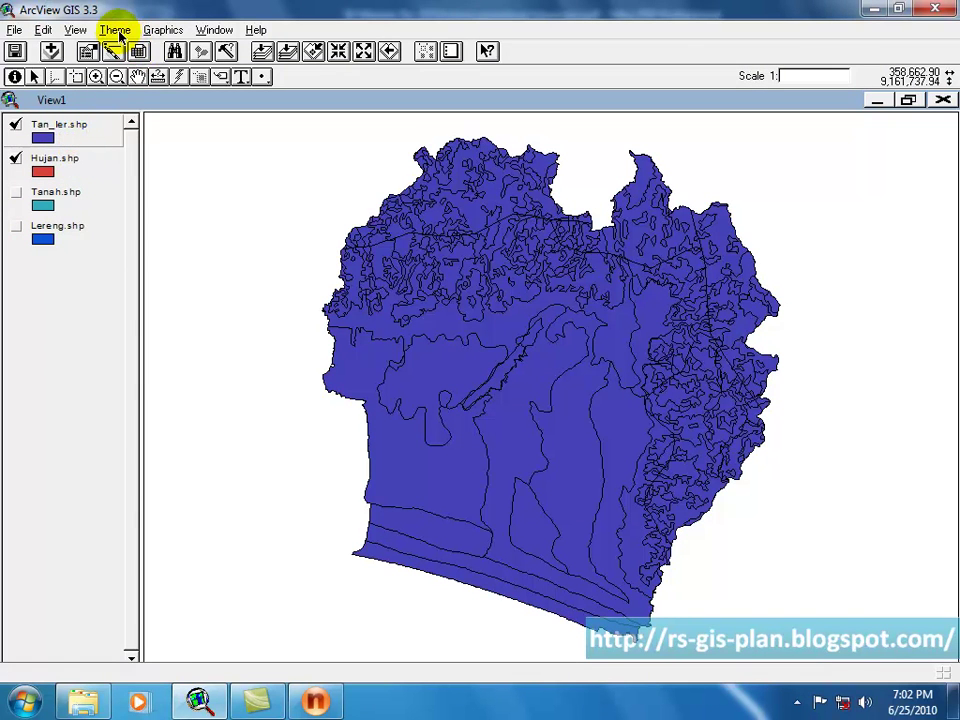
Union Tan_ler.shp with the overlay theme Hujan.shp in the GeoProcessing Wizard, saving the output as tan_ler_huj.shp in the hasil folder.
{"action": "left_click", "coordinate": [85, 32]}
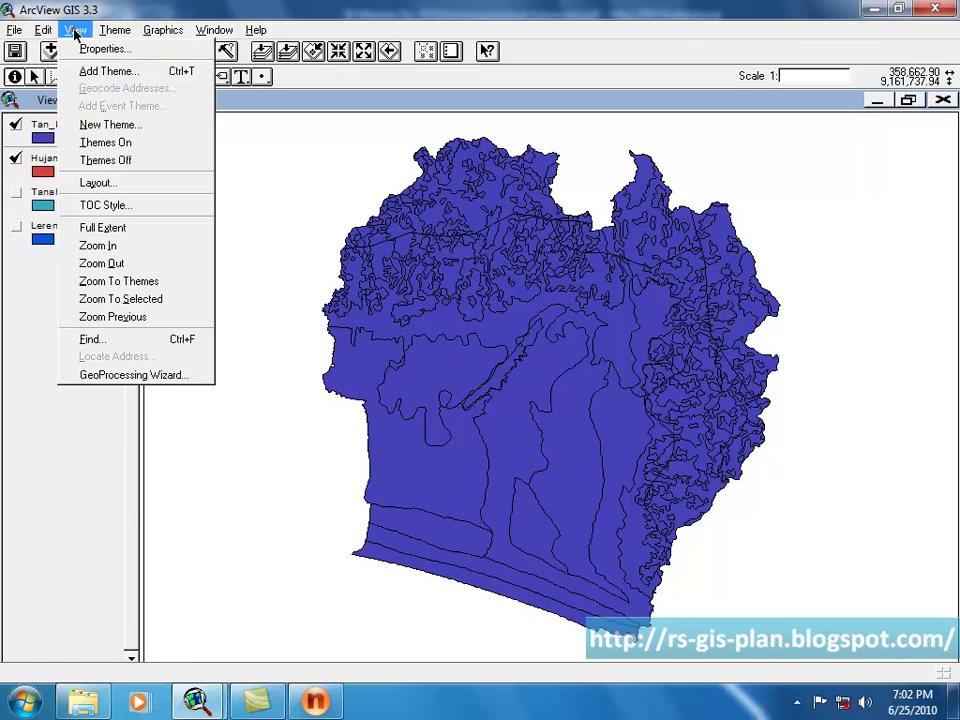
{"action": "left_click", "coordinate": [158, 375]}
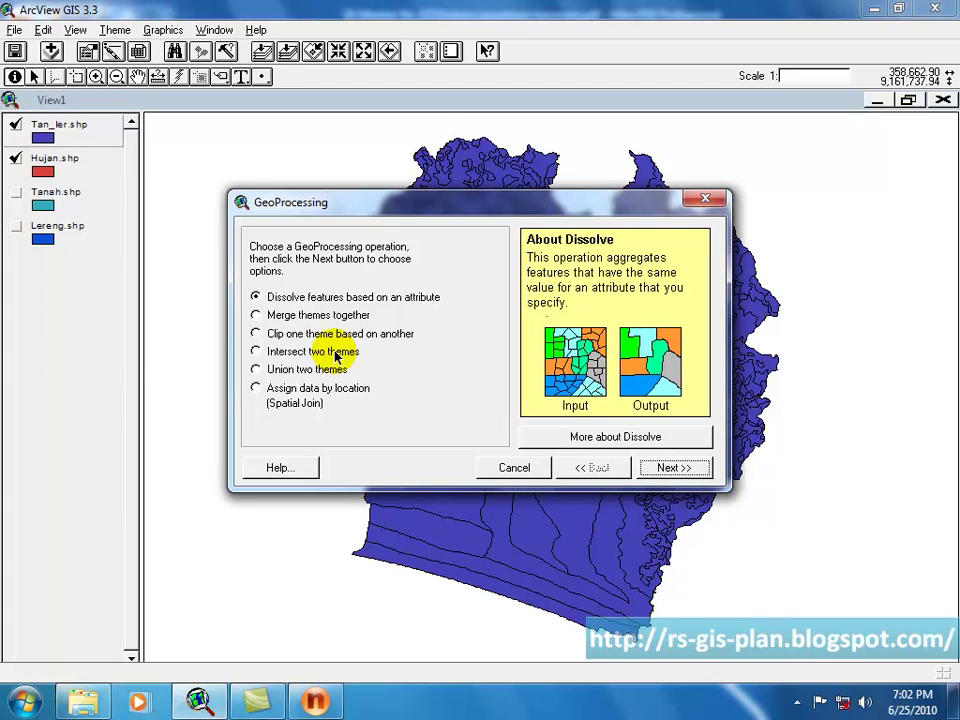
{"action": "left_click", "coordinate": [320, 369]}
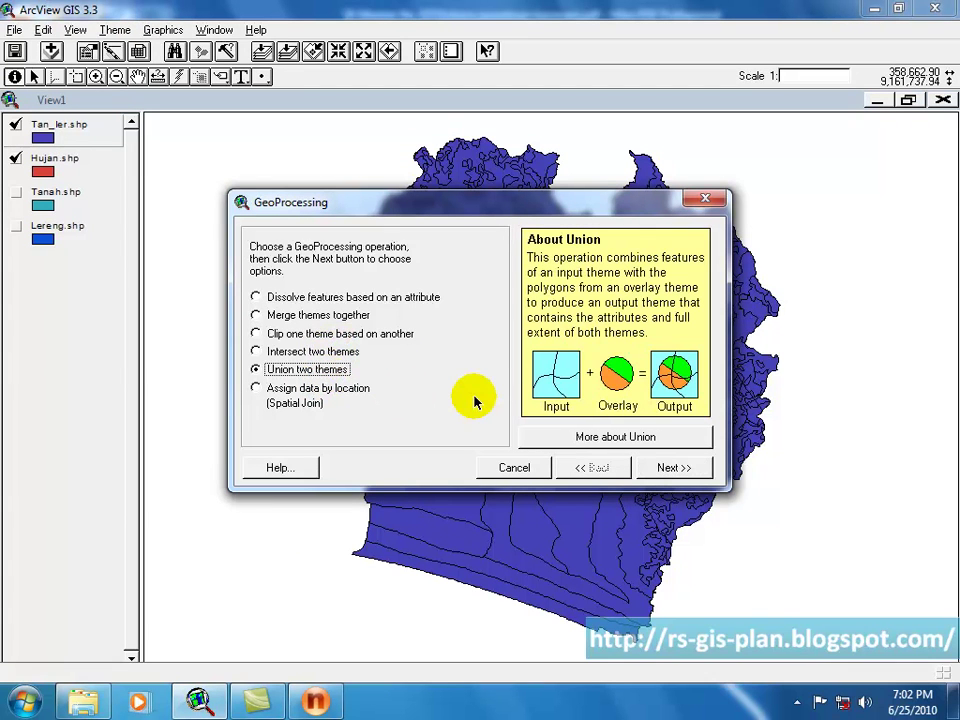
{"action": "left_click", "coordinate": [667, 470]}
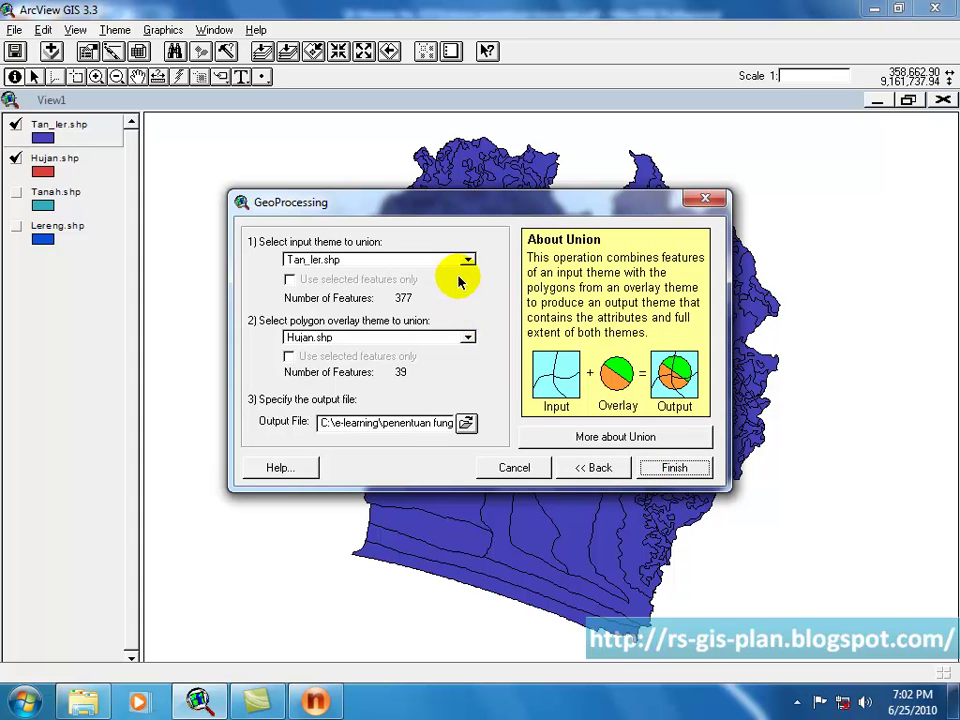
{"action": "left_click", "coordinate": [466, 423]}
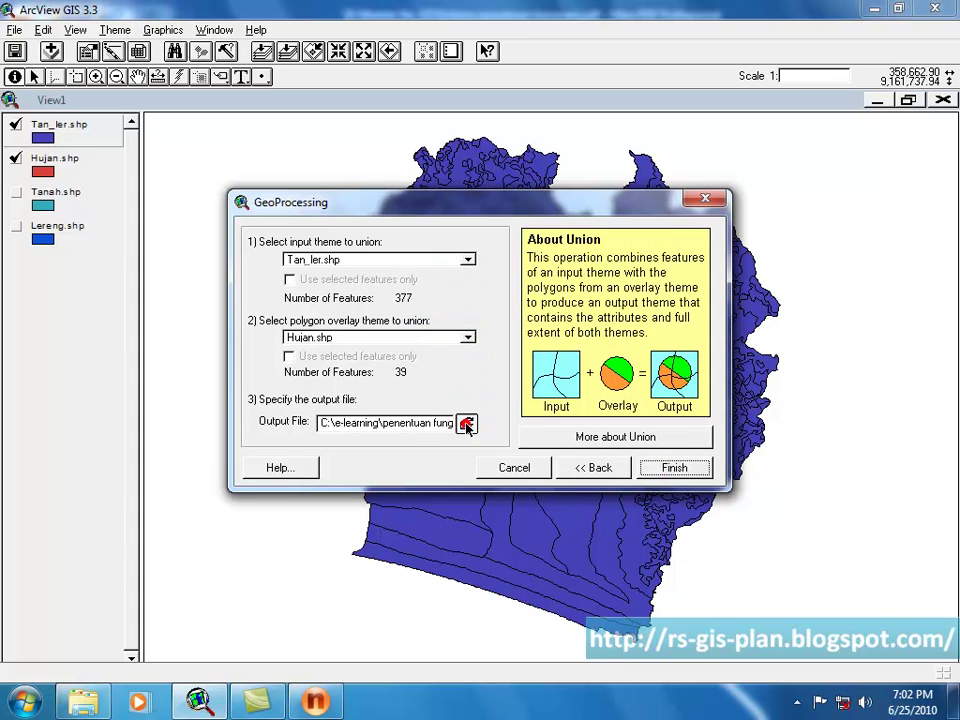
{"action": "double_click", "coordinate": [286, 287]}
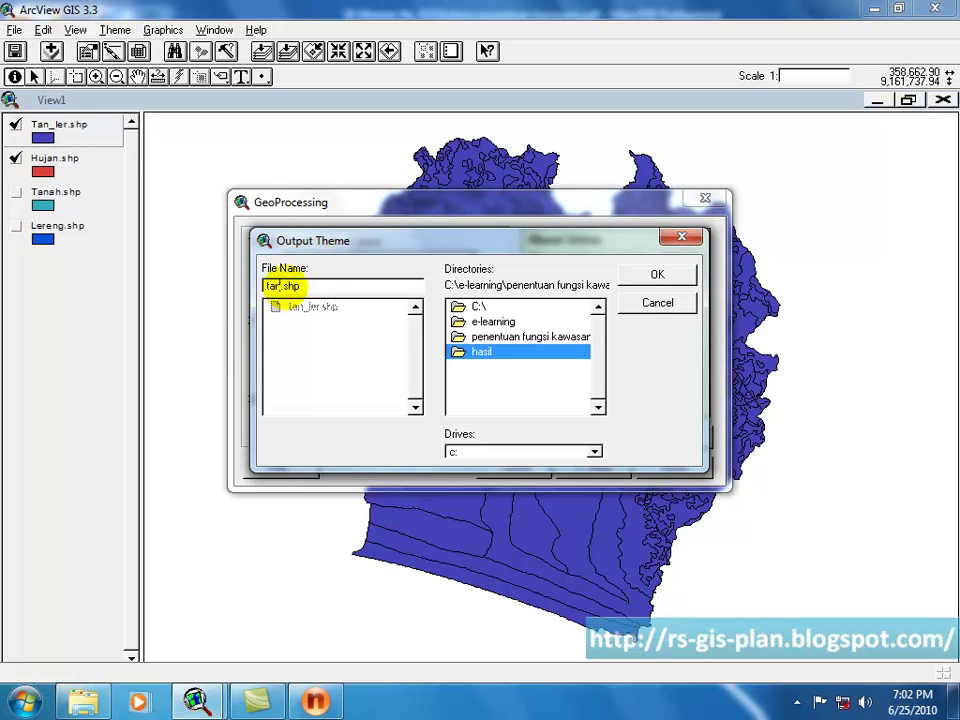
{"action": "type", "text": "tan_ler_huj"}
{"action": "left_click", "coordinate": [657, 274]}
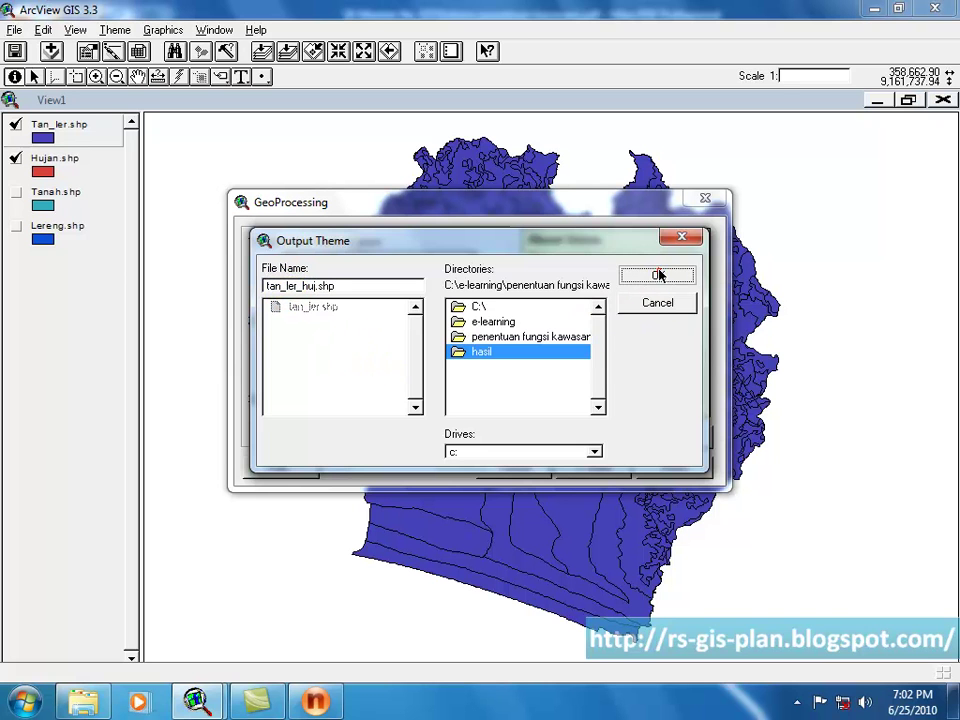
{"action": "left_click", "coordinate": [680, 467]}
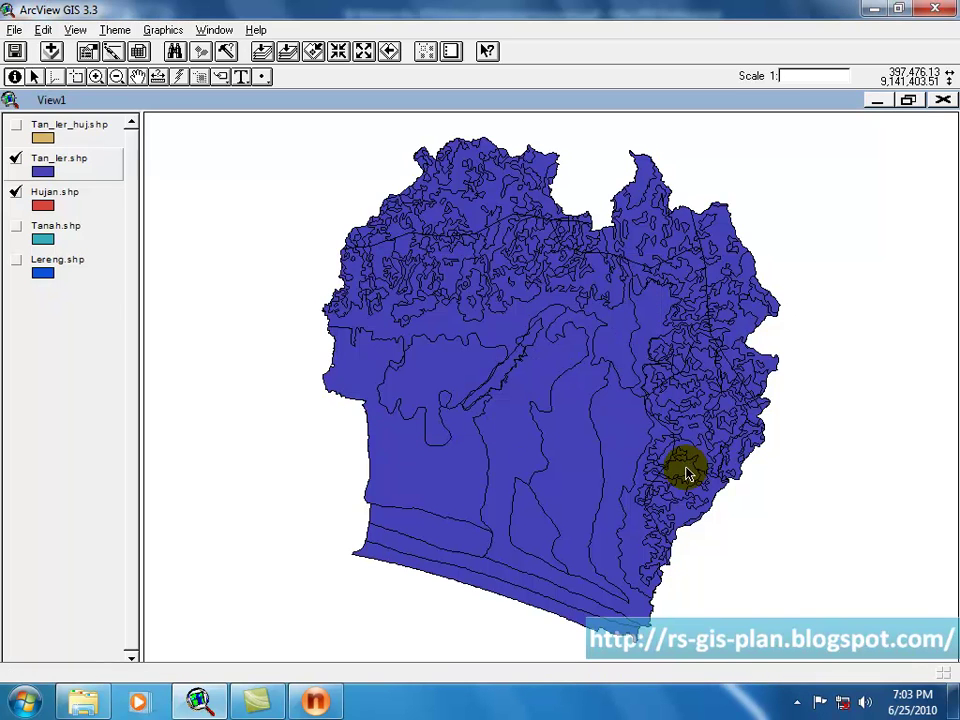
Display the Tan_ler_huj.shp theme and open its attribute table.
{"action": "left_click", "coordinate": [17, 126]}
{"action": "left_click", "coordinate": [66, 128]}
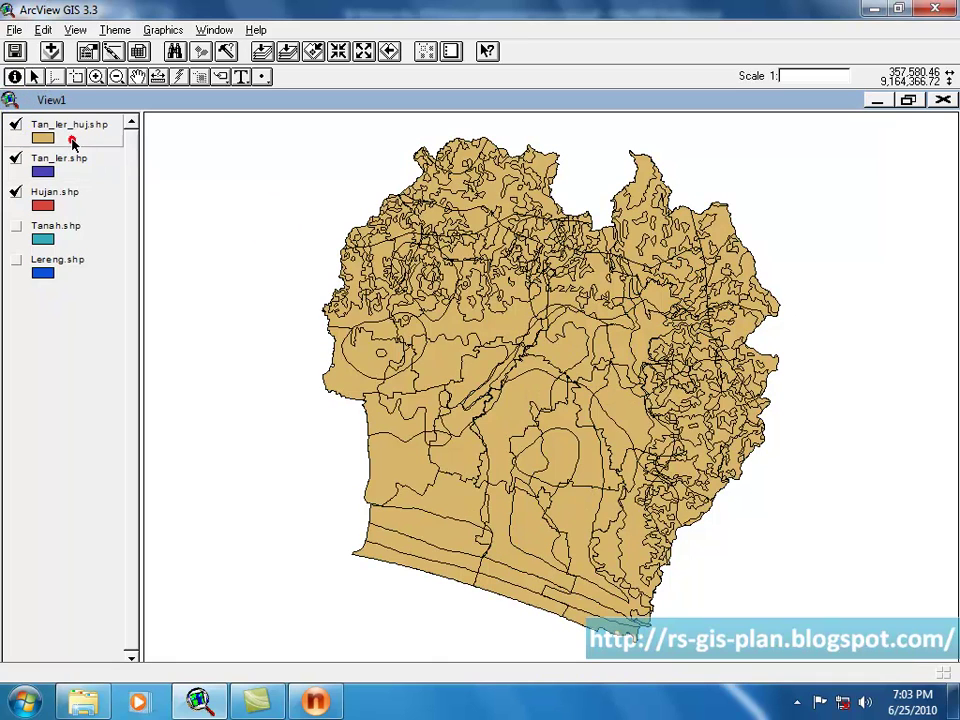
{"action": "left_click", "coordinate": [139, 51]}
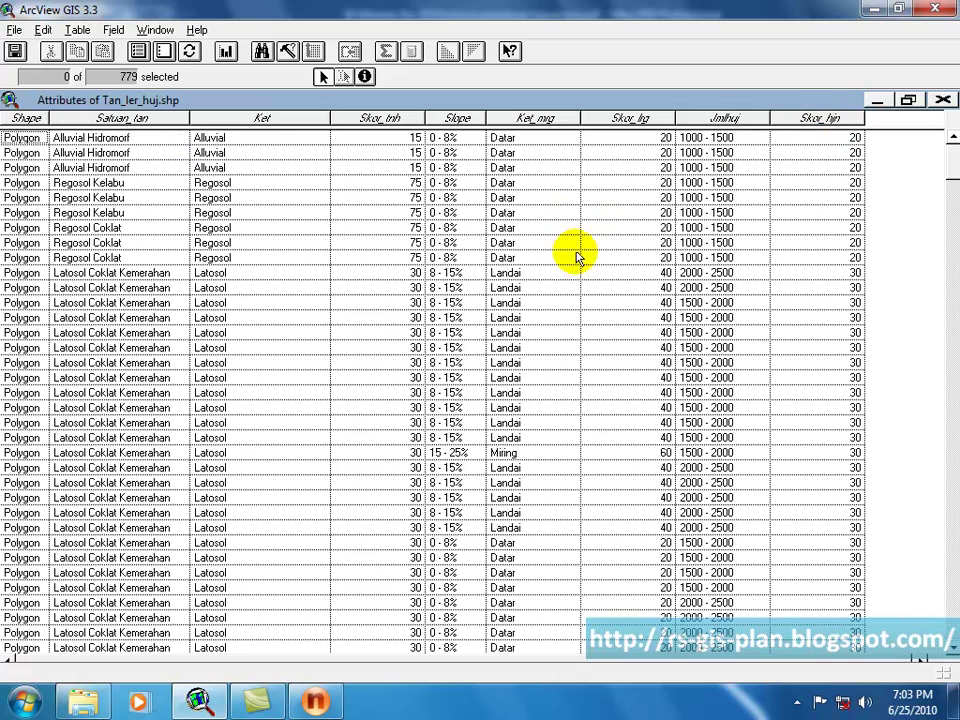
Switch to the criteria PDF in Nitro PDF, examine the area function, slope, soil and rainfall score tables, and return to ArcView GIS.
{"action": "left_click", "coordinate": [316, 701]}
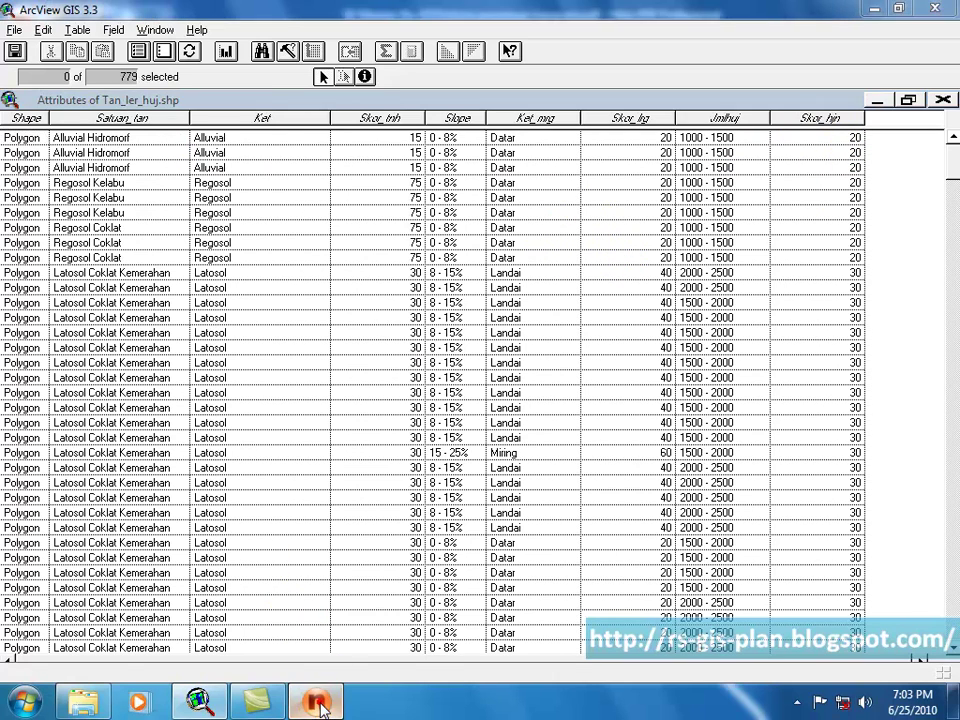
{"action": "scroll", "coordinate": [550, 445], "scroll_direction": "up", "scroll_amount": 3}
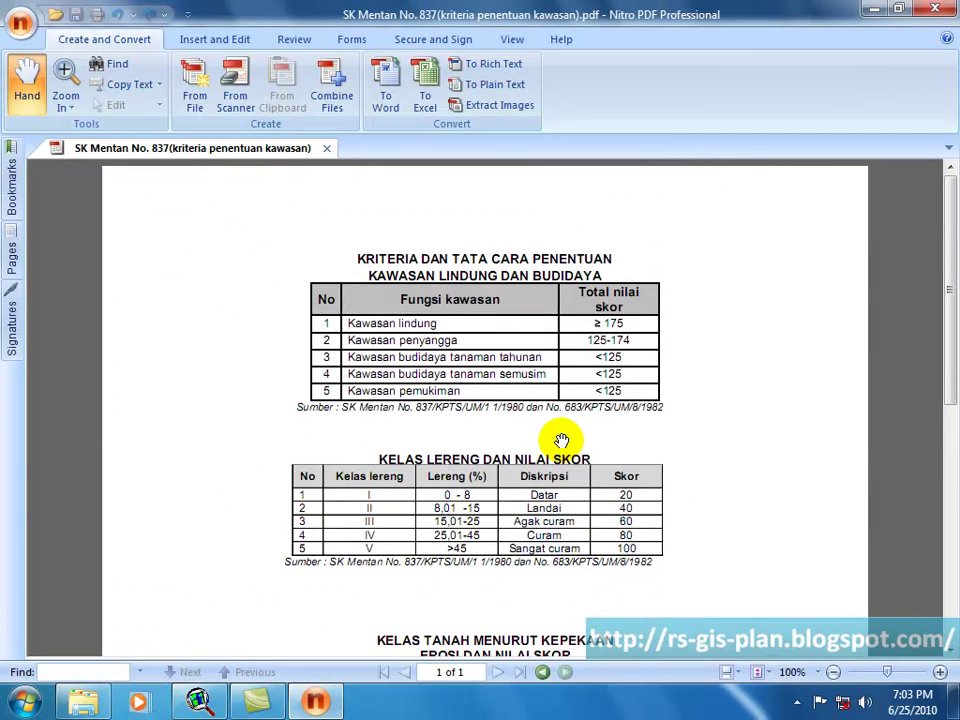
{"action": "scroll", "coordinate": [508, 326], "scroll_direction": "down", "scroll_amount": 5}
{"action": "scroll", "coordinate": [508, 336], "scroll_direction": "up", "scroll_amount": 4}
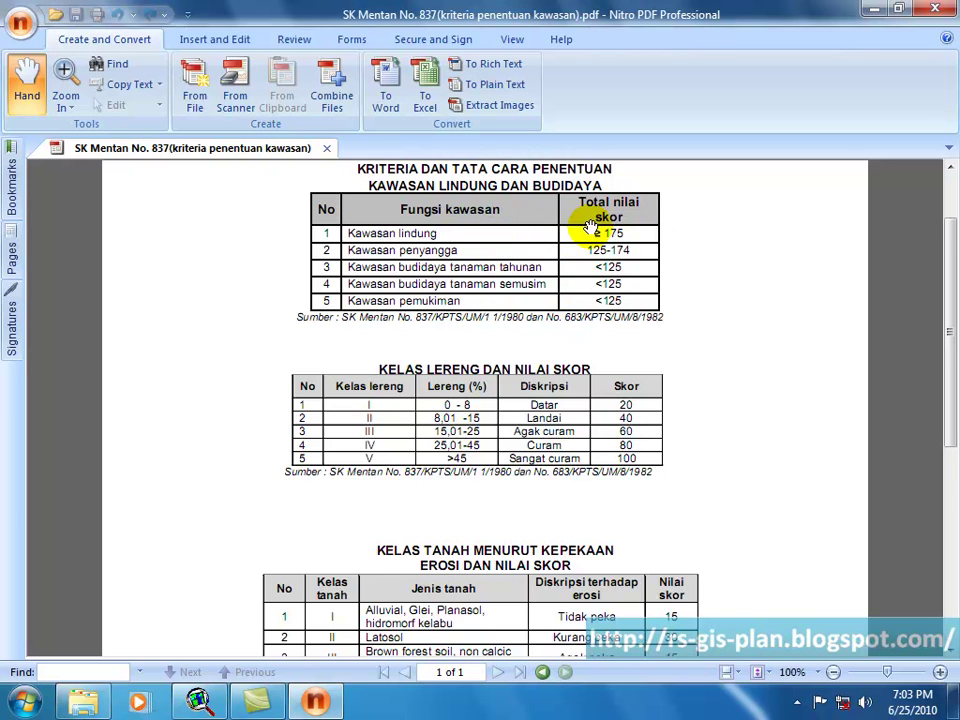
{"action": "scroll", "coordinate": [625, 260], "scroll_direction": "down", "scroll_amount": 1}
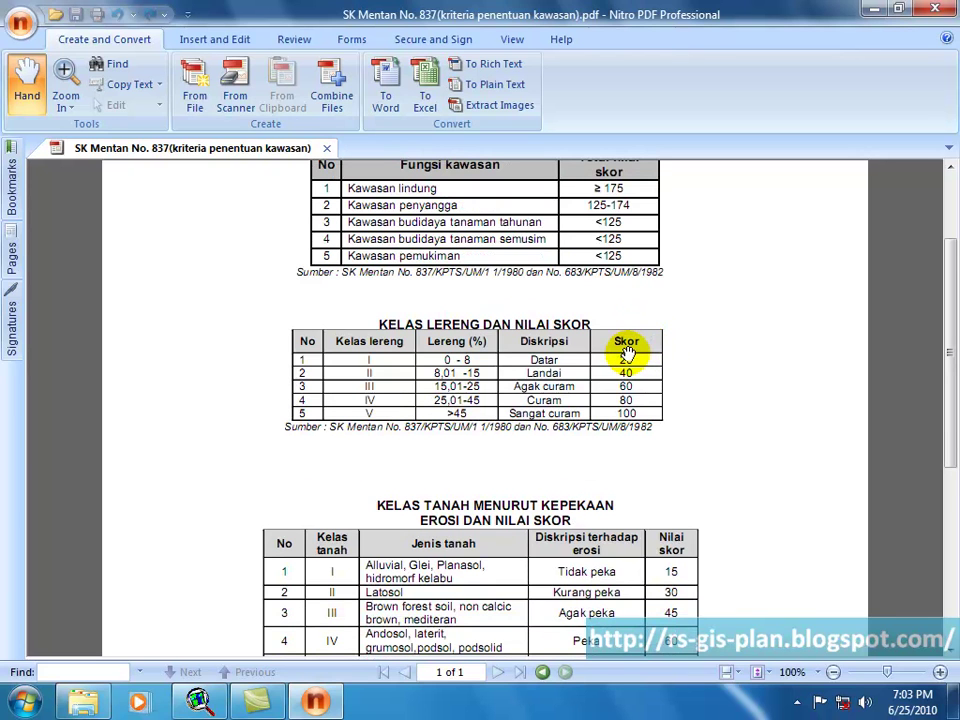
{"action": "scroll", "coordinate": [626, 350], "scroll_direction": "down", "scroll_amount": 8}
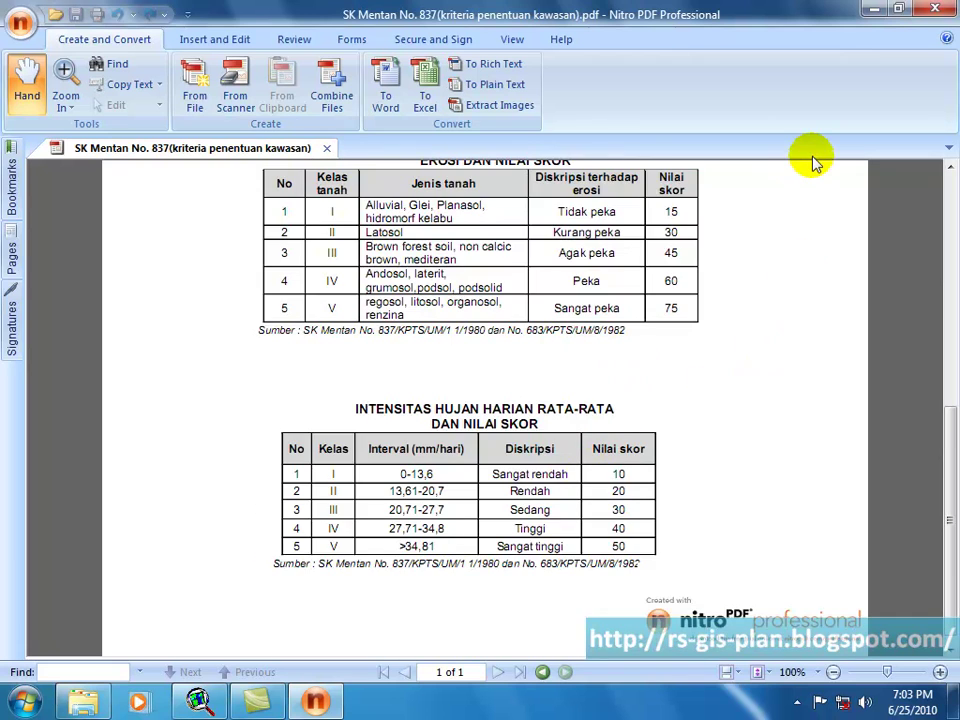
{"action": "left_click", "coordinate": [872, 9]}
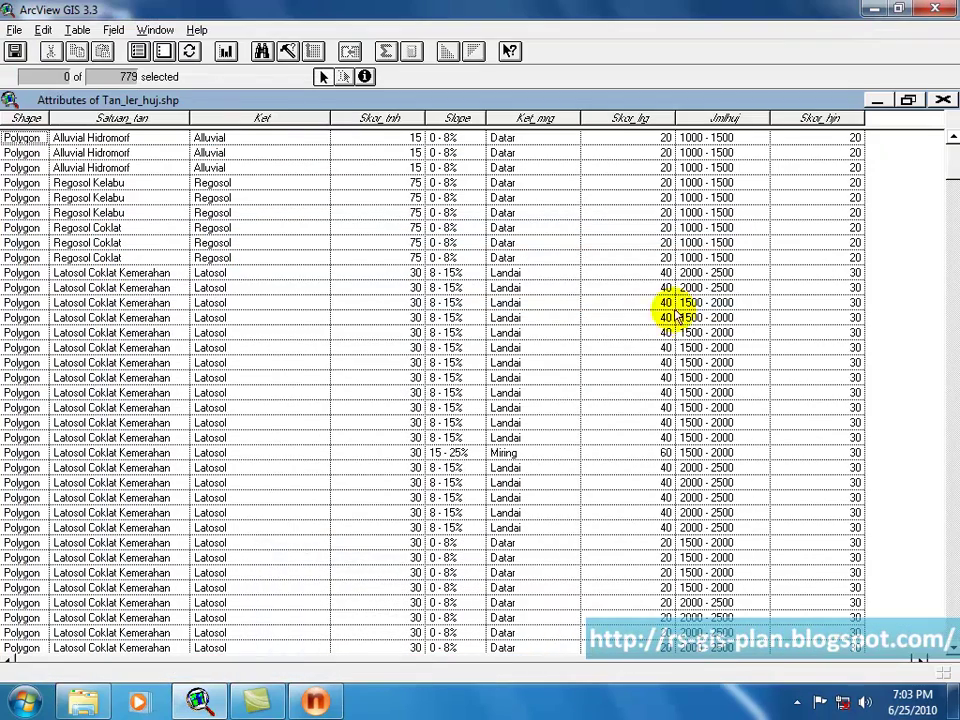
Start editing the Tan_ler_huj.shp attribute table and add a number field named skot_ttl with width 16 and 0 decimal places.
{"action": "left_click", "coordinate": [77, 30]}
{"action": "left_click", "coordinate": [110, 90]}
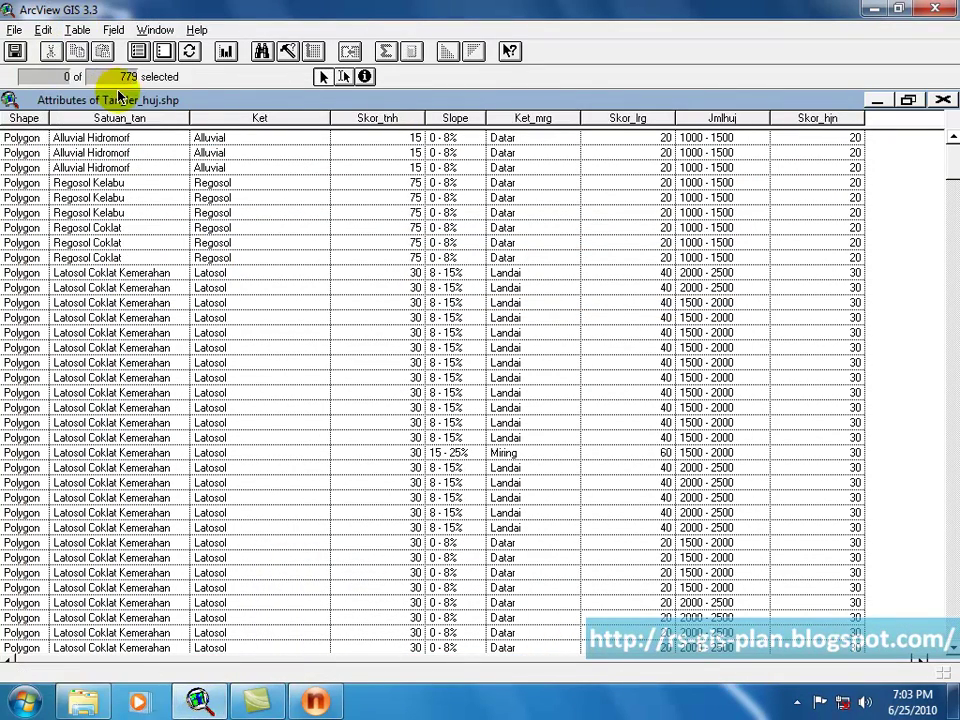
{"action": "left_click", "coordinate": [43, 30]}
{"action": "left_click", "coordinate": [84, 145]}
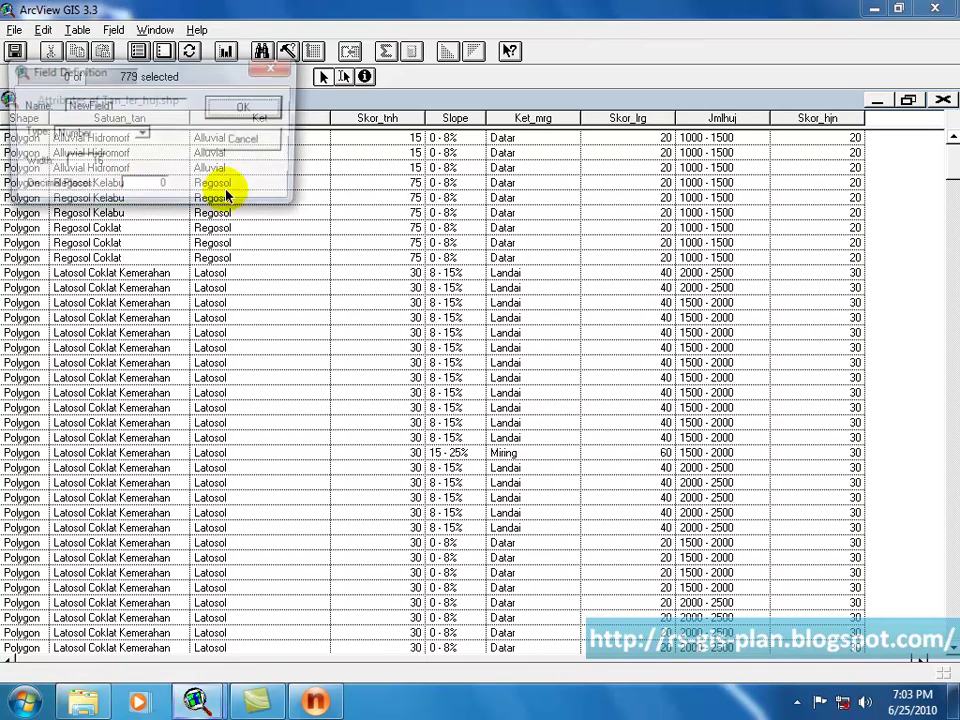
{"action": "double_click", "coordinate": [125, 106]}
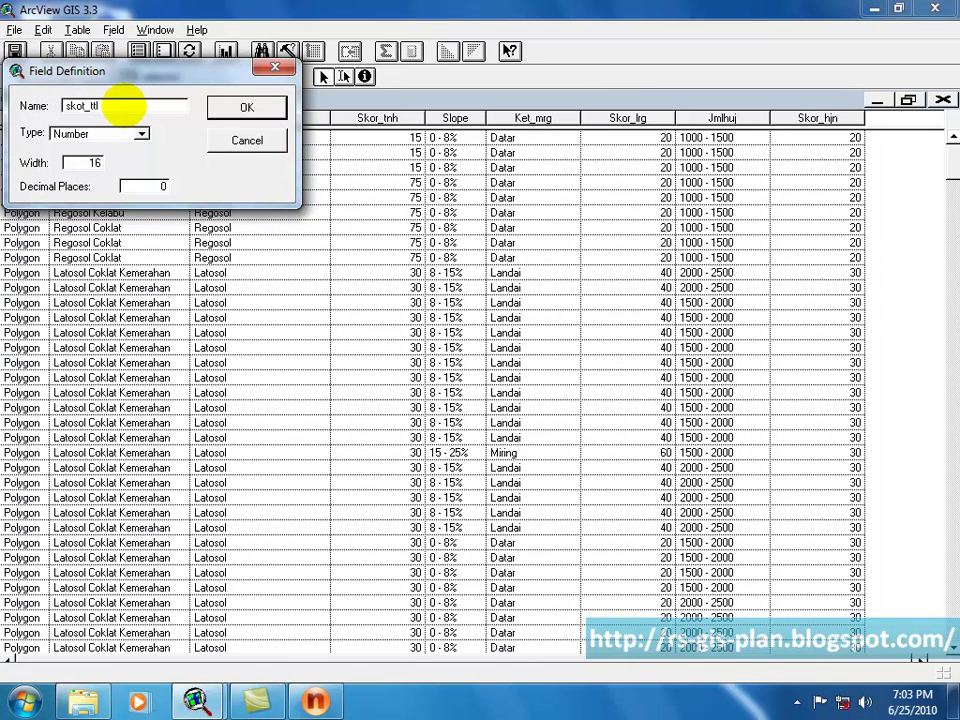
{"action": "key", "text": "BackSpace"}
{"action": "left_click", "coordinate": [246, 108]}
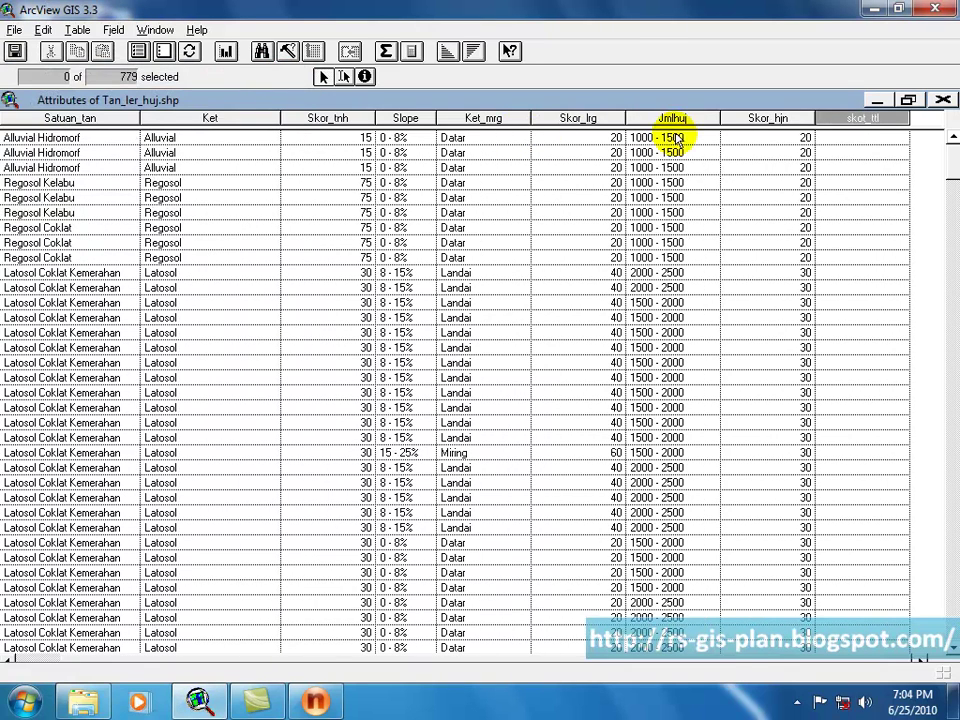
Calculate the skot_ttl field as [Skor_tnh] + [Skor_lrg] + [Skor_hjn].
{"action": "left_click", "coordinate": [846, 119]}
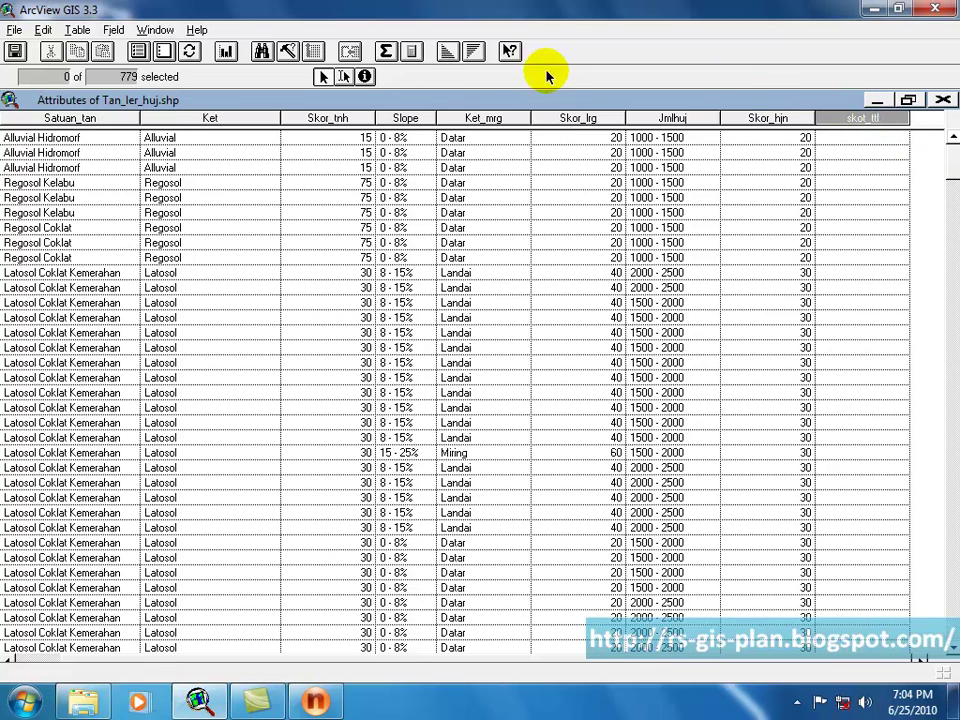
{"action": "left_click", "coordinate": [415, 53]}
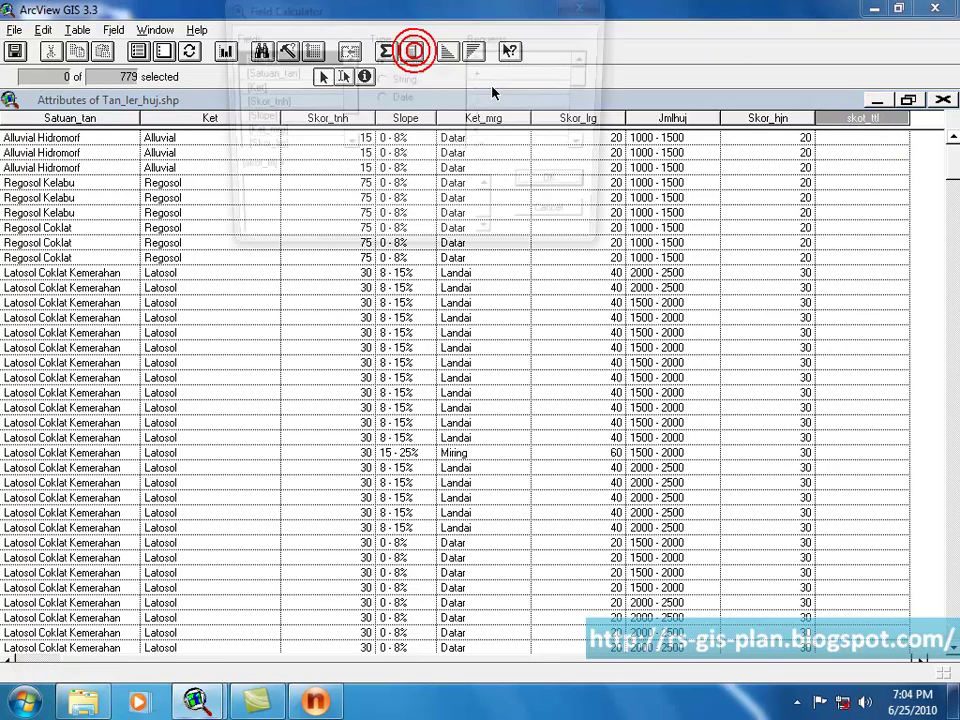
{"action": "left_click_drag", "start_coordinate": [462, 22], "coordinate": [484, 171]}
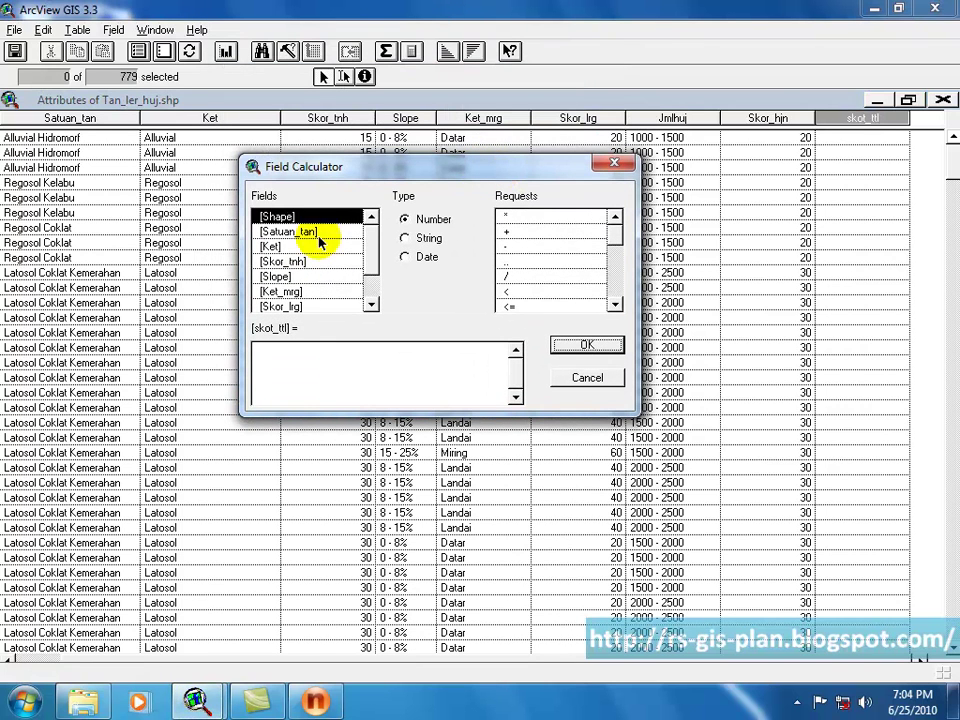
{"action": "double_click", "coordinate": [284, 261]}
{"action": "left_click", "coordinate": [517, 233]}
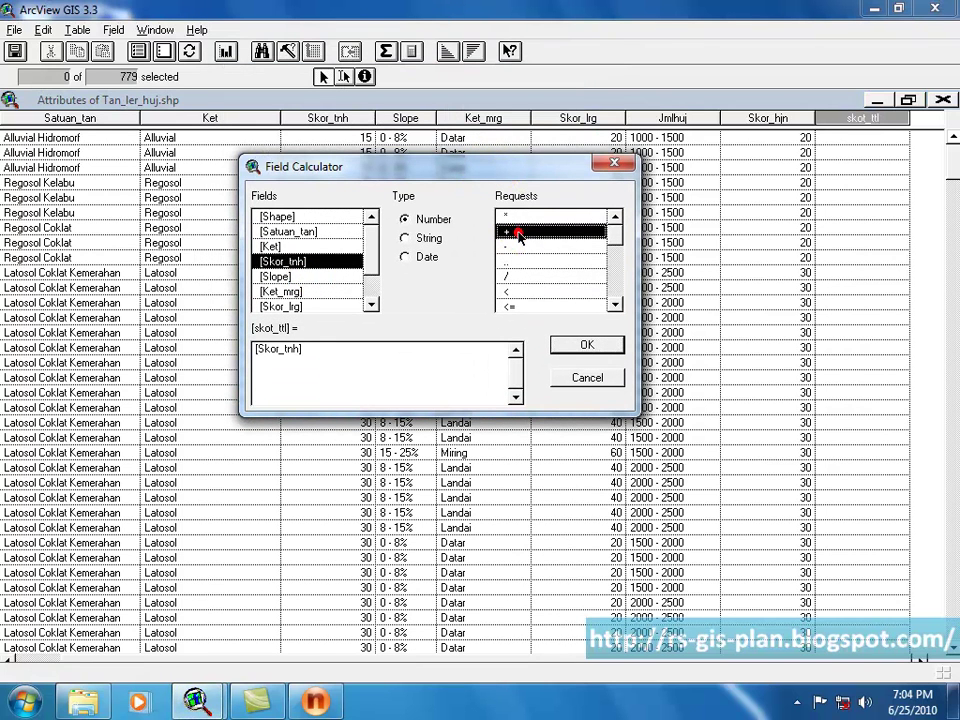
{"action": "left_click", "coordinate": [370, 303]}
{"action": "double_click", "coordinate": [309, 292]}
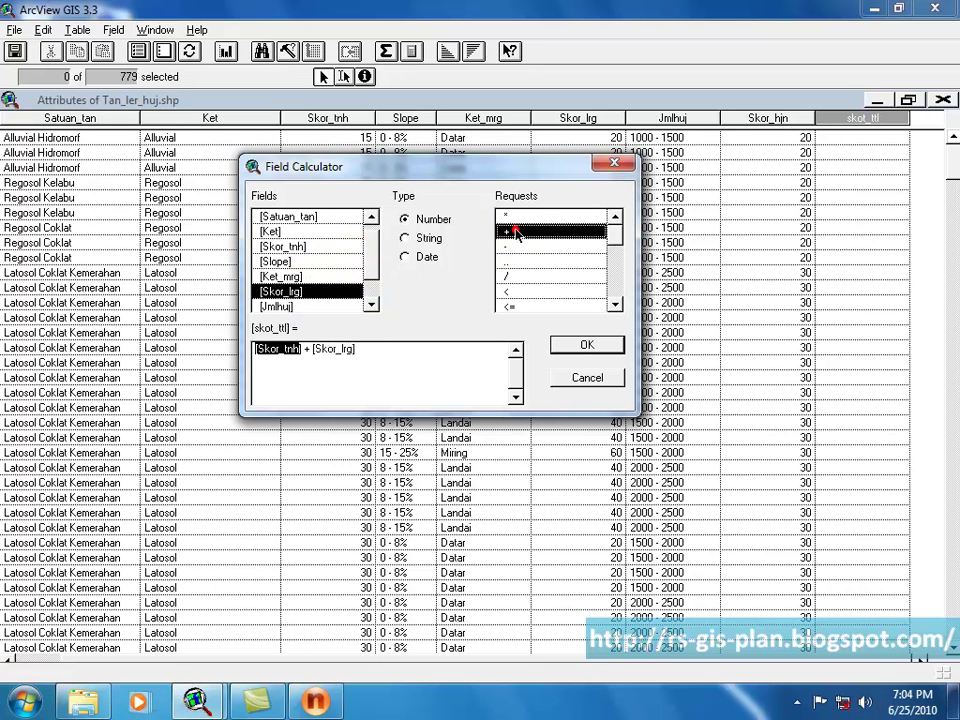
{"action": "left_click_drag", "start_coordinate": [377, 256], "coordinate": [375, 282]}
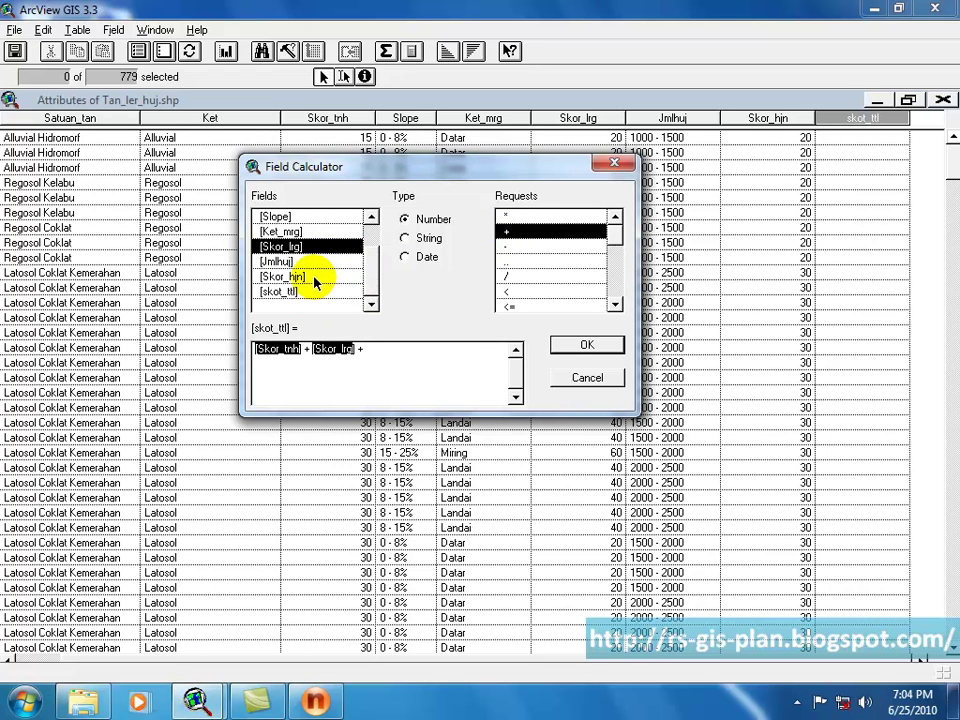
{"action": "double_click", "coordinate": [314, 277]}
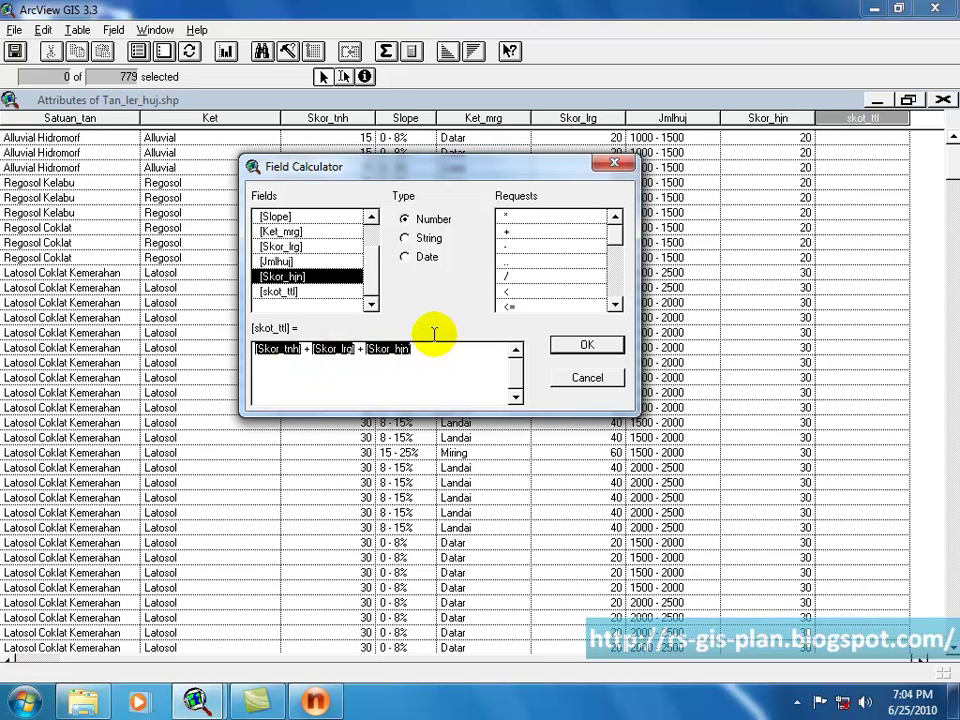
{"action": "left_click", "coordinate": [585, 344]}
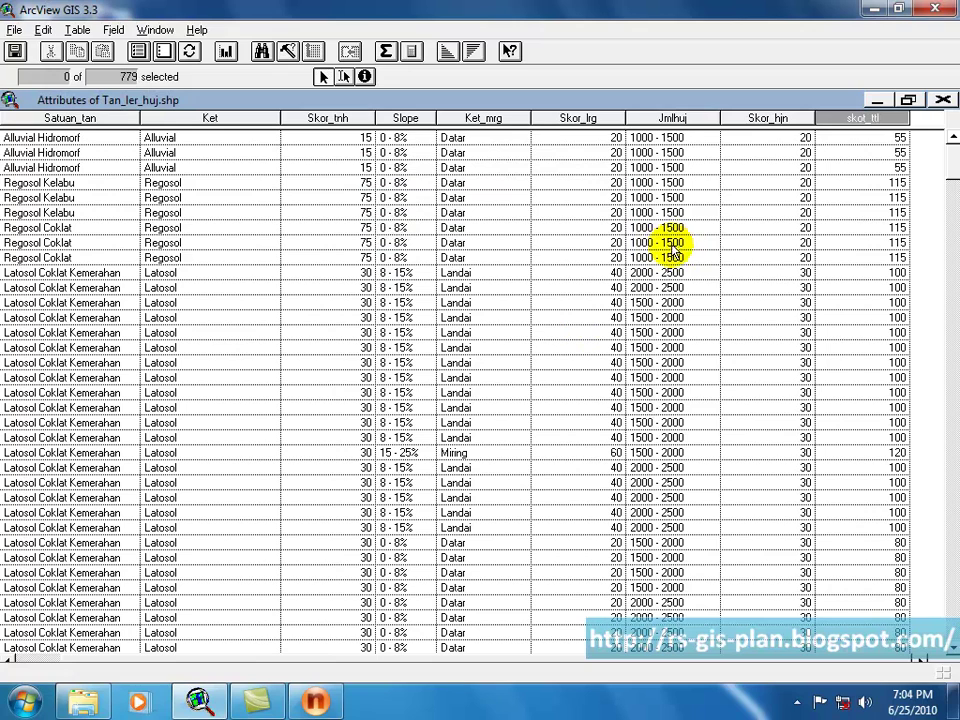
Look through the calculated totals and sort the attribute table by skot_ttl in ascending order.
{"action": "left_click_drag", "start_coordinate": [955, 168], "coordinate": [955, 246]}
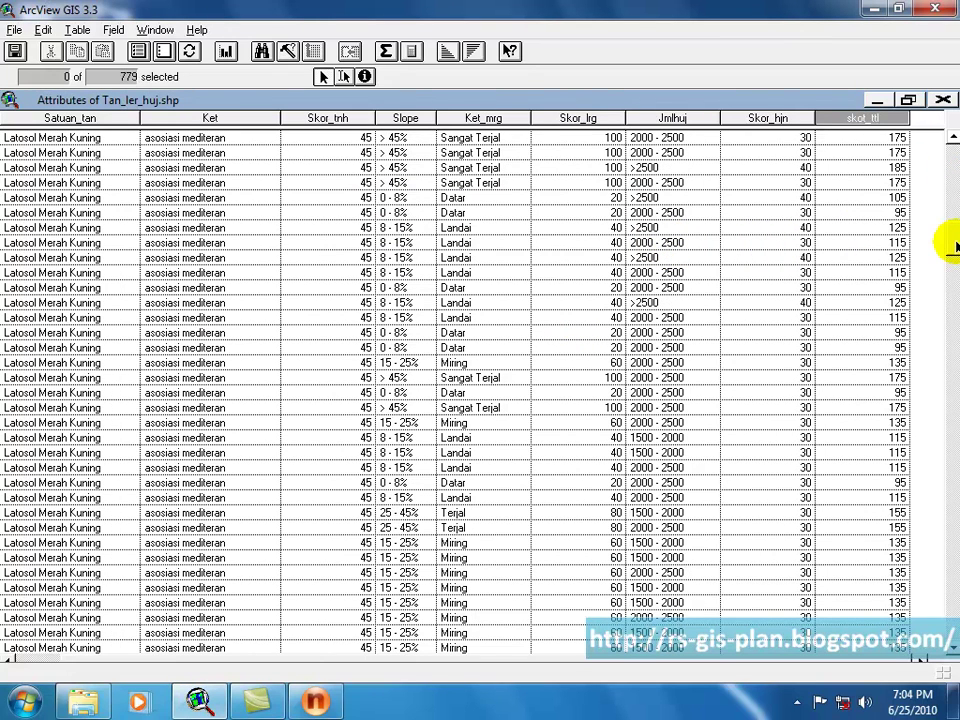
{"action": "left_click_drag", "start_coordinate": [957, 246], "coordinate": [943, 193]}
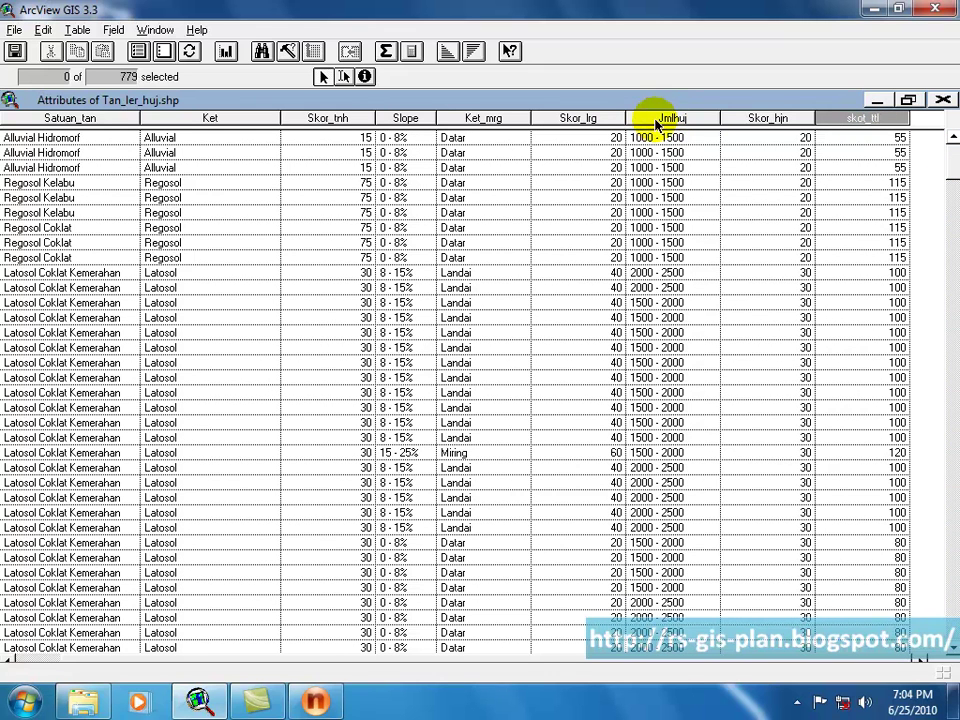
{"action": "left_click", "coordinate": [447, 51]}
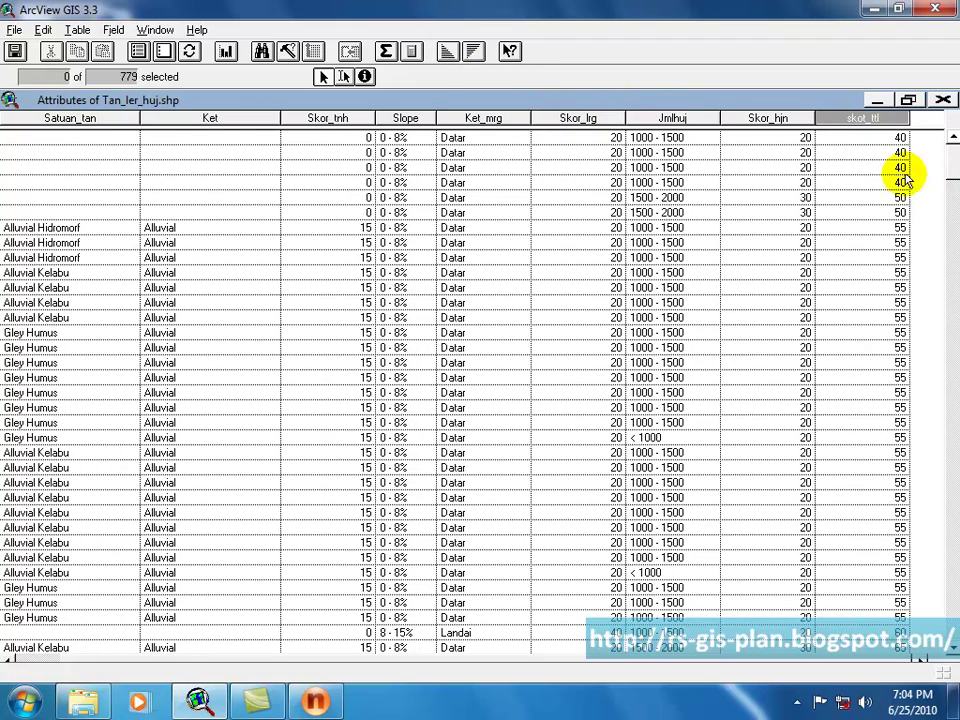
{"action": "mouse_move", "coordinate": [955, 171]}
{"action": "left_mouse_down"}
{"action": "mouse_move", "coordinate": [958, 242]}
{"action": "mouse_move", "coordinate": [945, 285]}
{"action": "mouse_move", "coordinate": [945, 161]}
{"action": "left_mouse_up"}
Add a string field named fungsi_jwsn with width 160 to the table, accepting the truncated field name.
{"action": "left_click", "coordinate": [43, 31]}
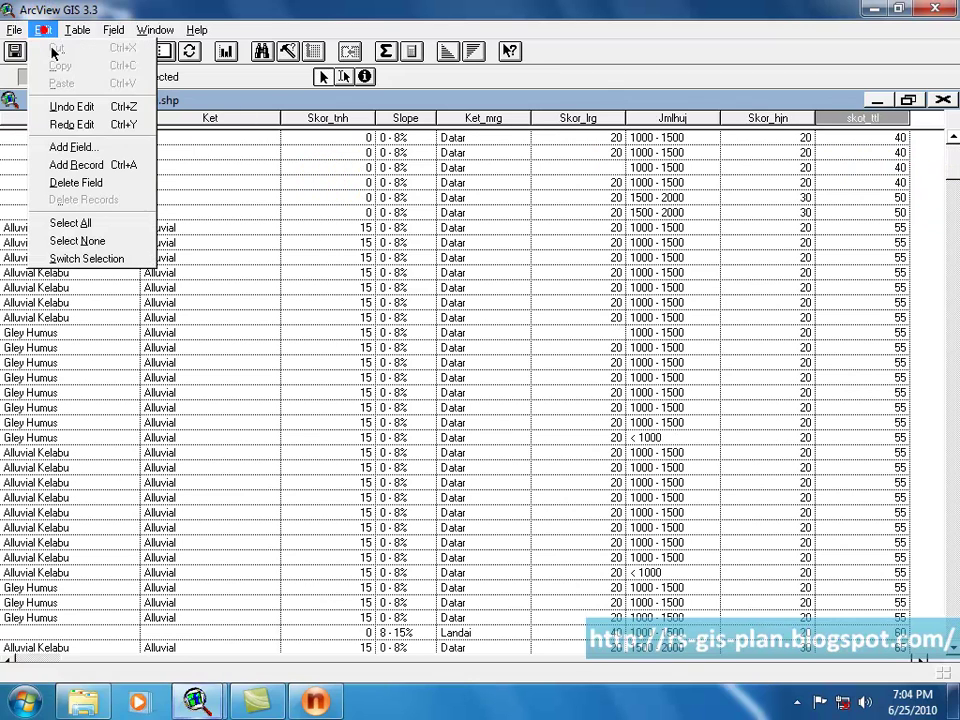
{"action": "left_click", "coordinate": [64, 146]}
{"action": "double_click", "coordinate": [102, 108]}
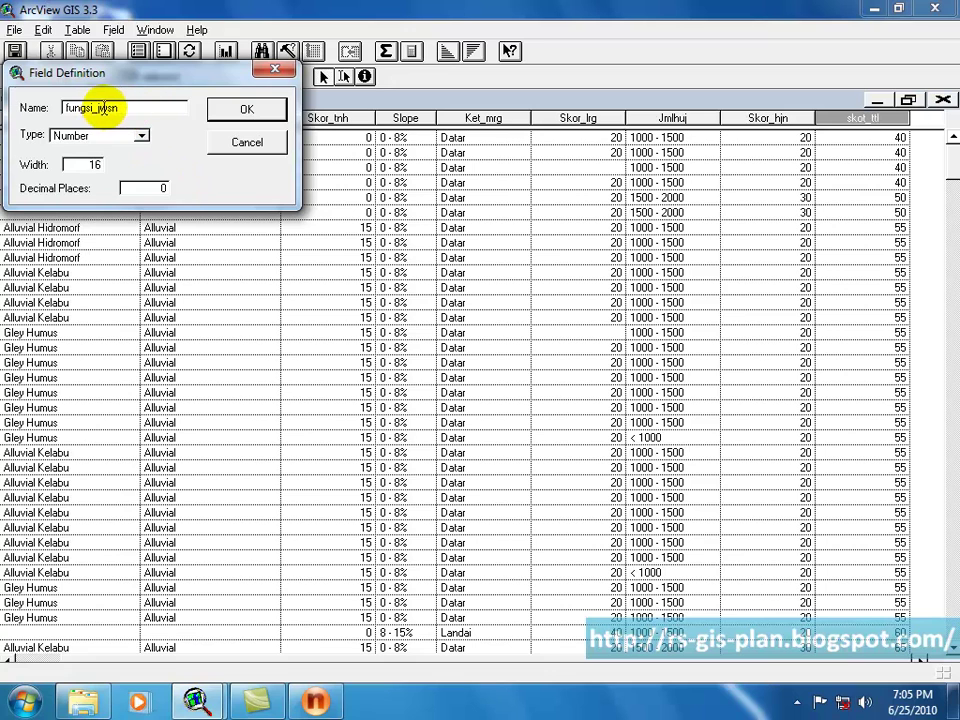
{"action": "left_click", "coordinate": [142, 135]}
{"action": "left_click", "coordinate": [118, 172]}
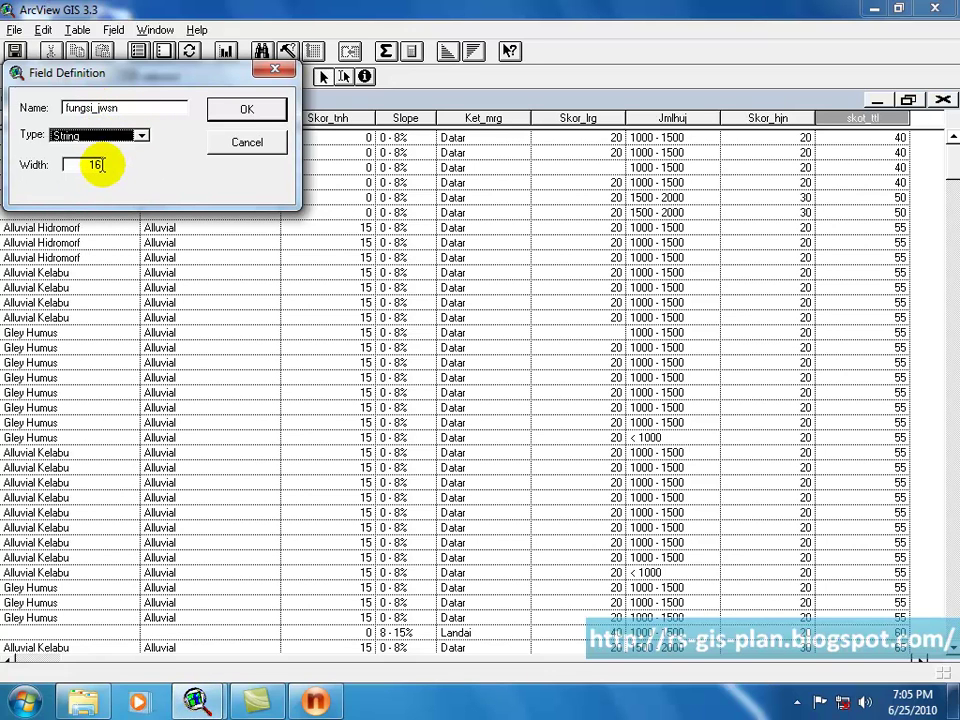
{"action": "left_click", "coordinate": [96, 165]}
{"action": "type", "text": "0"}
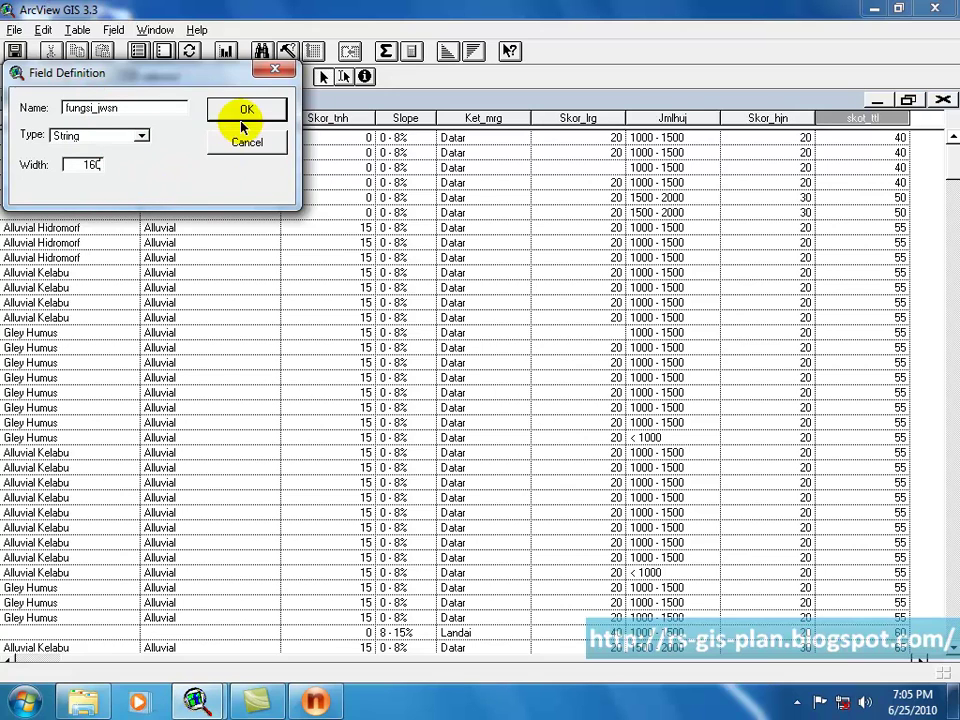
{"action": "left_click", "coordinate": [246, 109]}
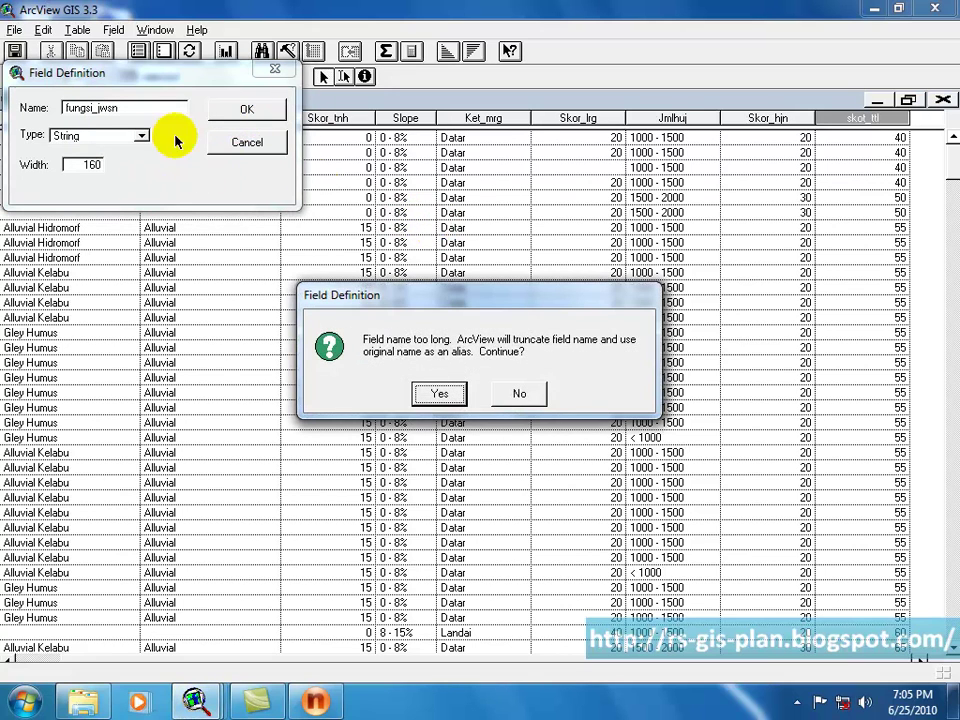
{"action": "left_click", "coordinate": [439, 392]}
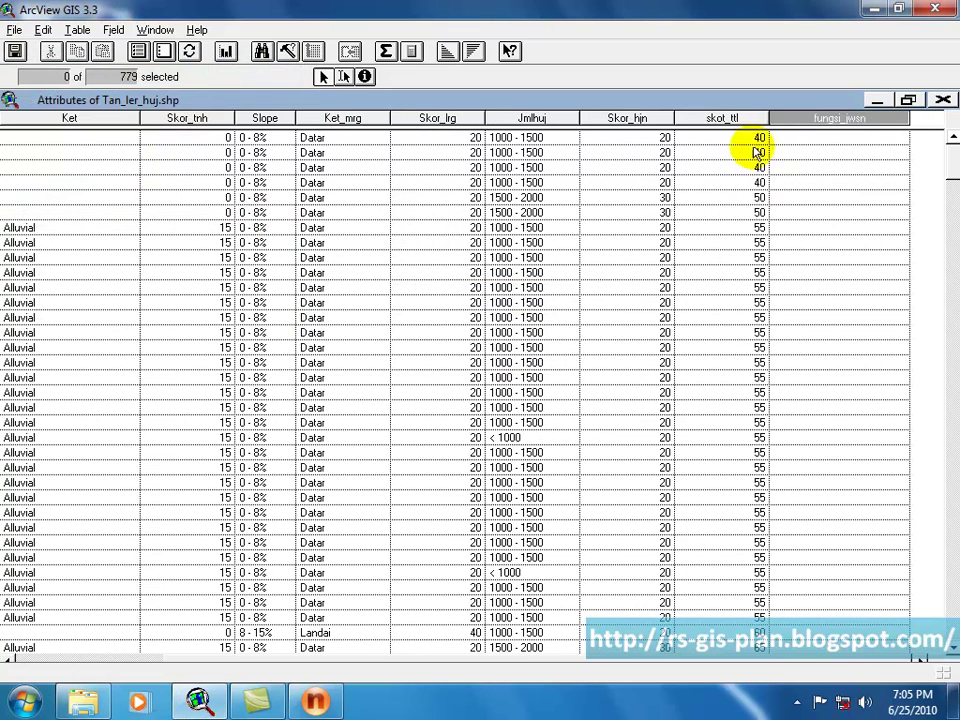
Switch to the criteria PDF in Nitro PDF, examine the total score ranges per area function, and return to ArcView GIS.
{"action": "scroll", "coordinate": [950, 150], "scroll_direction": "down", "scroll_amount": 1}
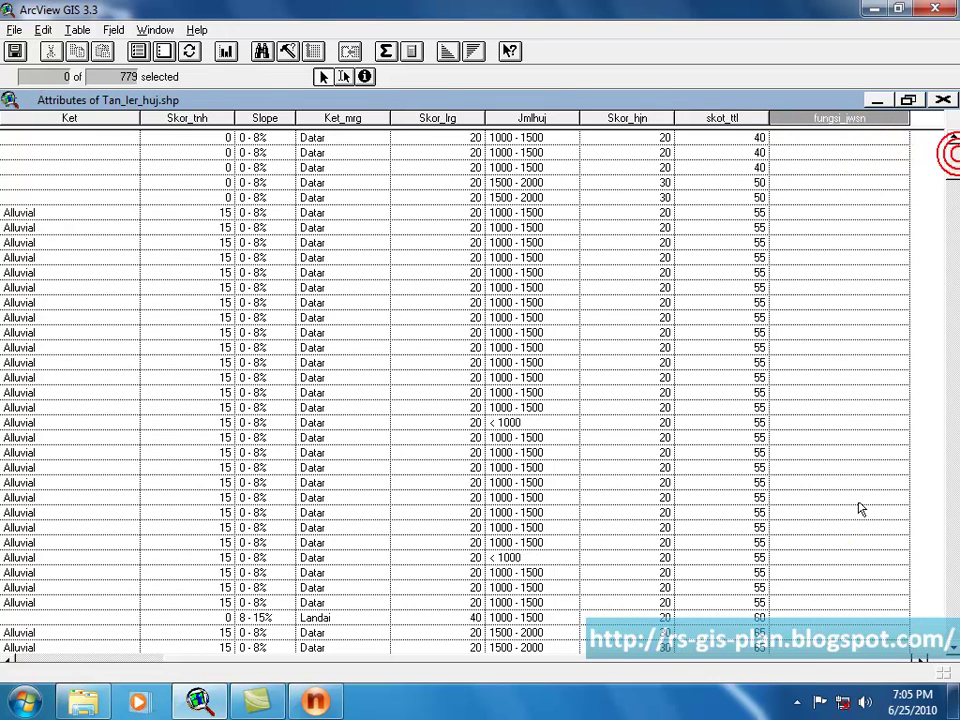
{"action": "left_click", "coordinate": [943, 158]}
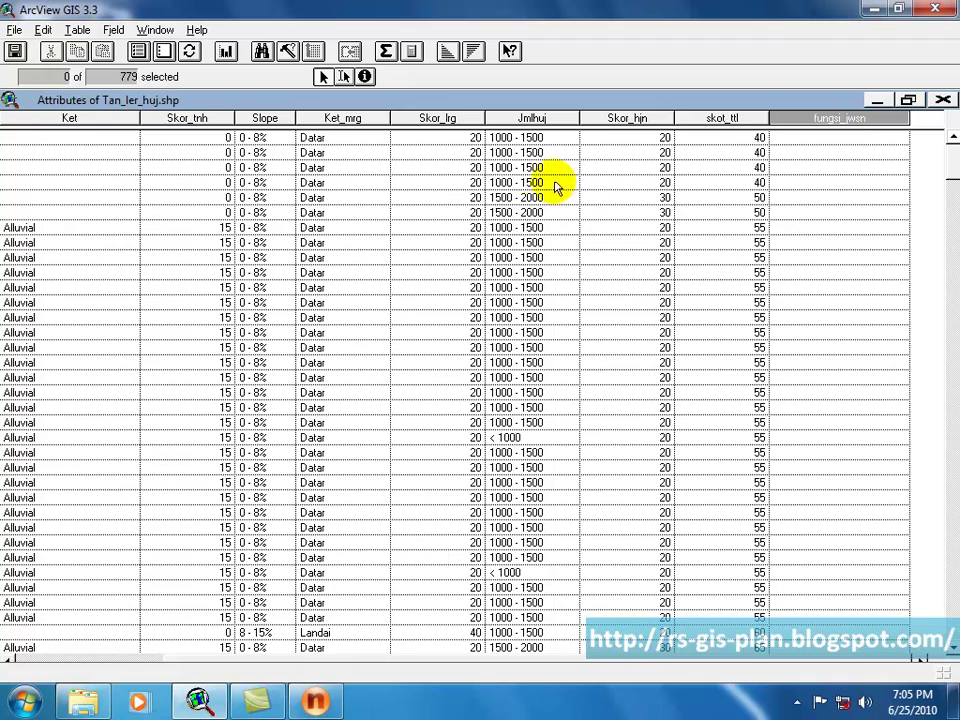
{"action": "left_click", "coordinate": [318, 703]}
{"action": "scroll", "coordinate": [669, 381], "scroll_direction": "up", "scroll_amount": 5}
{"action": "scroll", "coordinate": [681, 373], "scroll_direction": "up", "scroll_amount": 3}
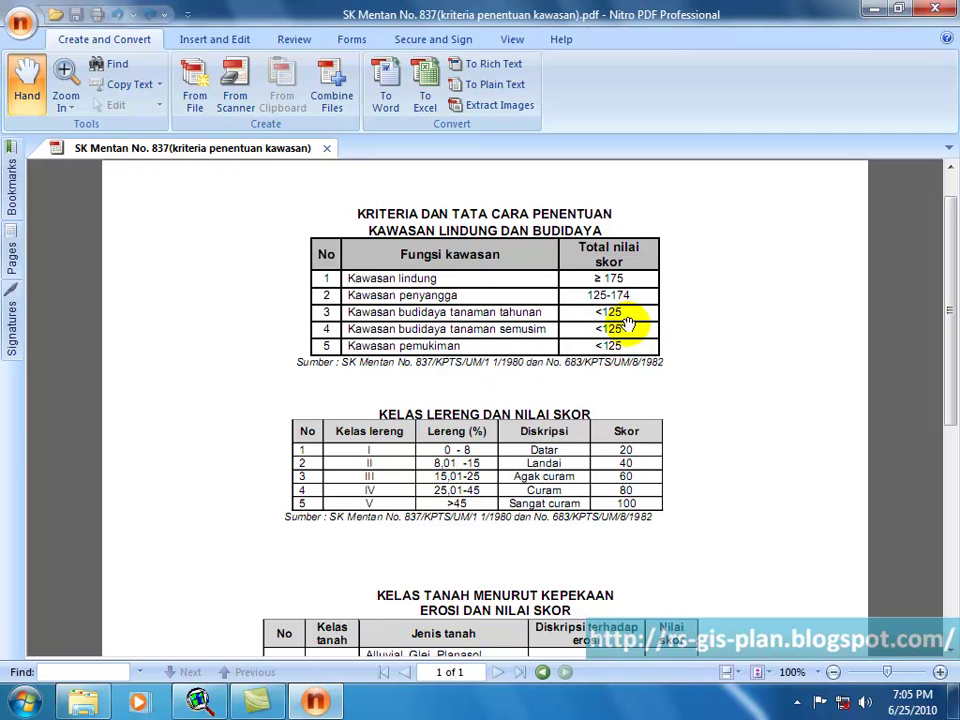
{"action": "left_click", "coordinate": [876, 14]}
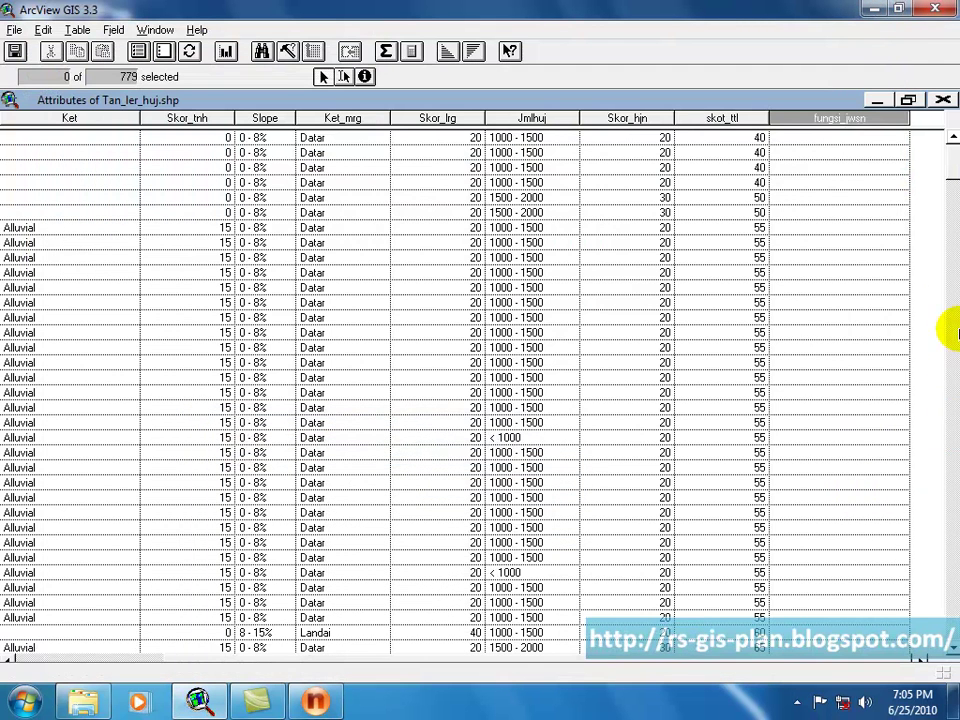
Select all records in the attribute table with a skot_ttl of 125 or less.
{"action": "left_click", "coordinate": [764, 119]}
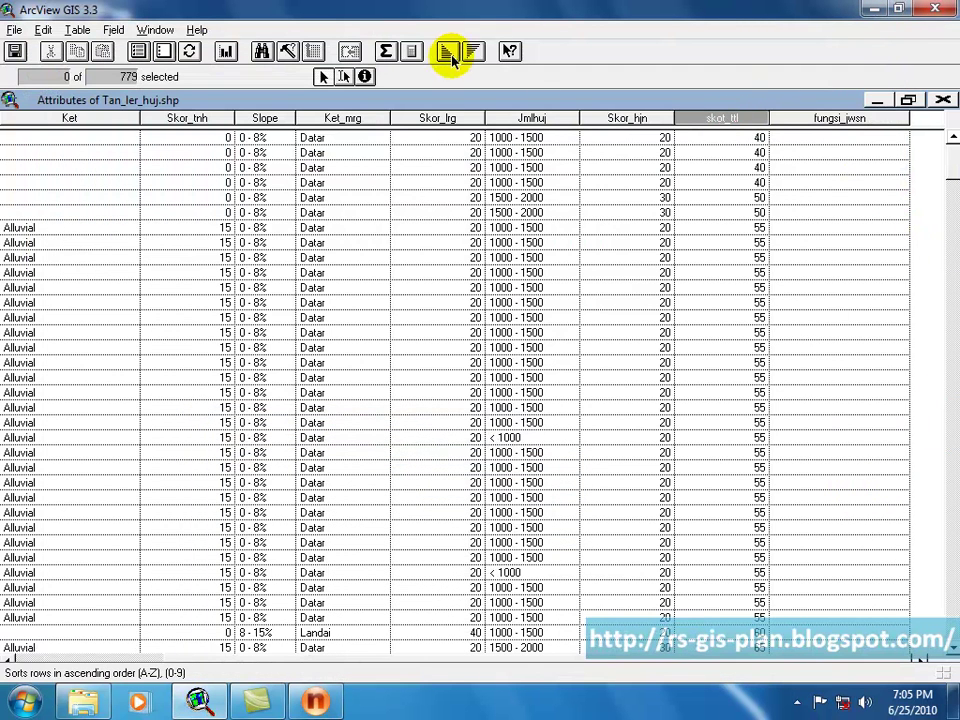
{"action": "left_click_drag", "start_coordinate": [953, 127], "coordinate": [945, 463]}
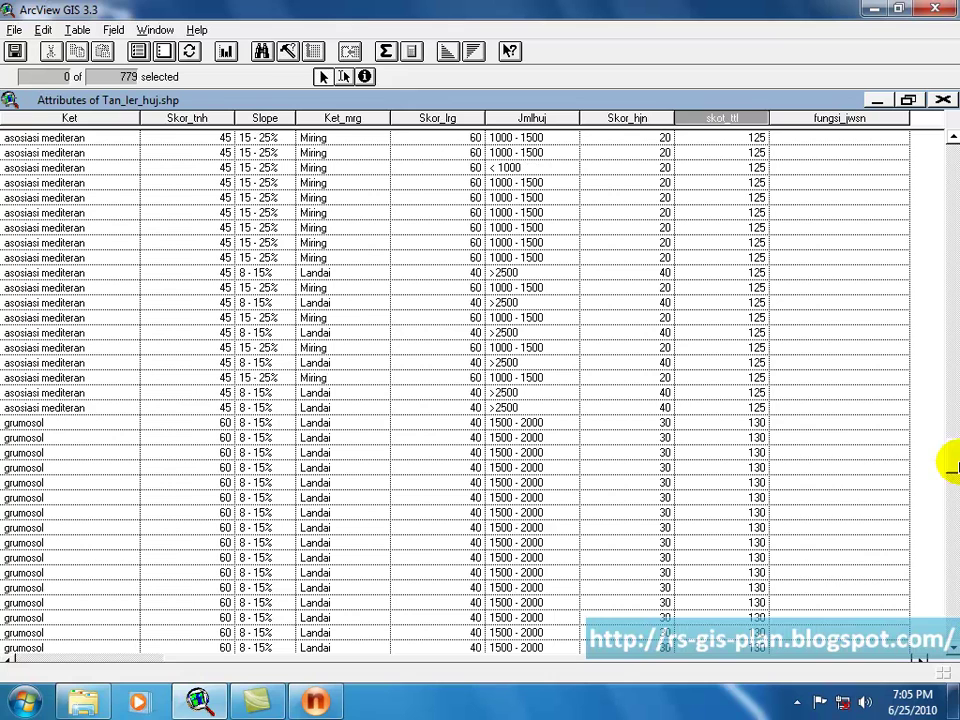
{"action": "left_click", "coordinate": [760, 408]}
{"action": "left_click", "coordinate": [760, 408]}
{"action": "left_click", "coordinate": [760, 408]}
{"action": "left_click", "coordinate": [760, 408]}
{"action": "left_click_drag", "start_coordinate": [760, 408], "coordinate": [772, 61]}
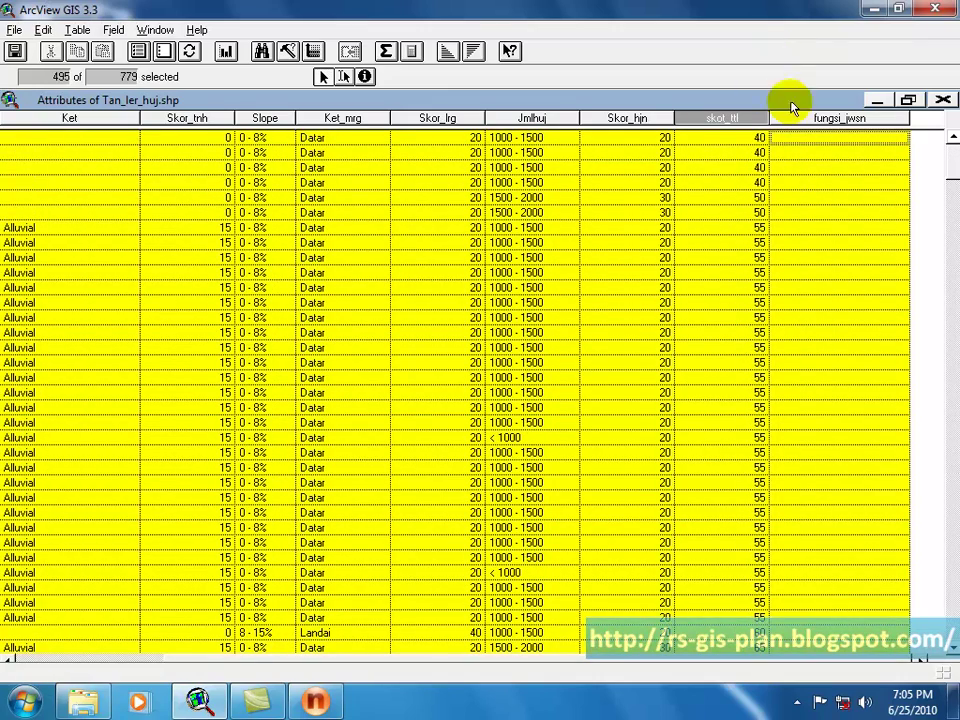
Calculate the fungsi_jwsn field as "kawasan budidaya" for the selected records.
{"action": "left_click", "coordinate": [841, 120]}
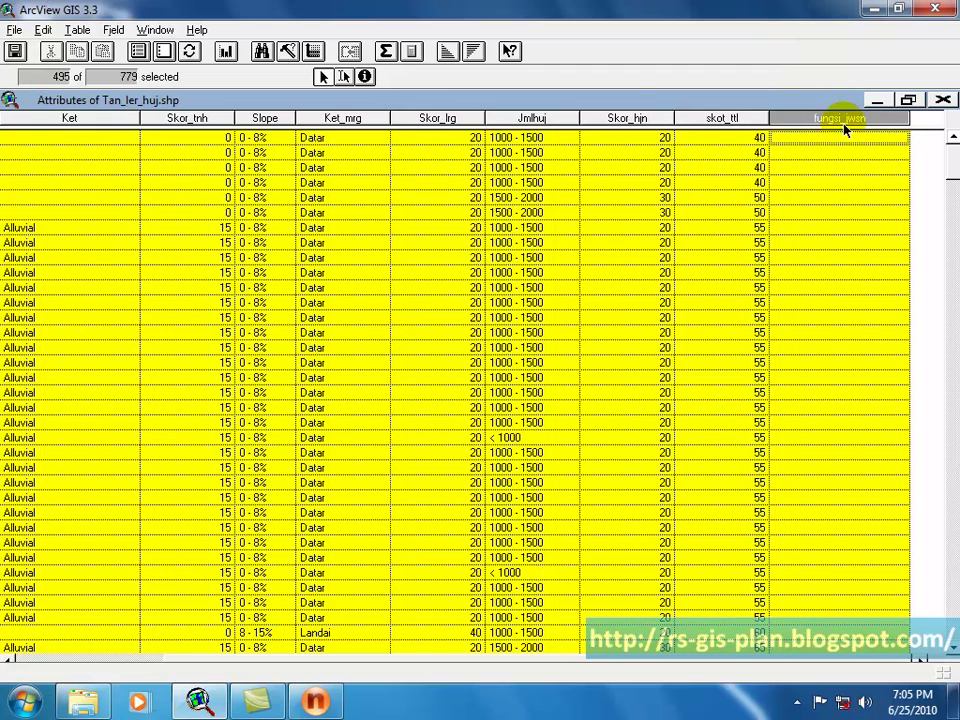
{"action": "left_click", "coordinate": [411, 57]}
{"action": "left_click", "coordinate": [338, 217]}
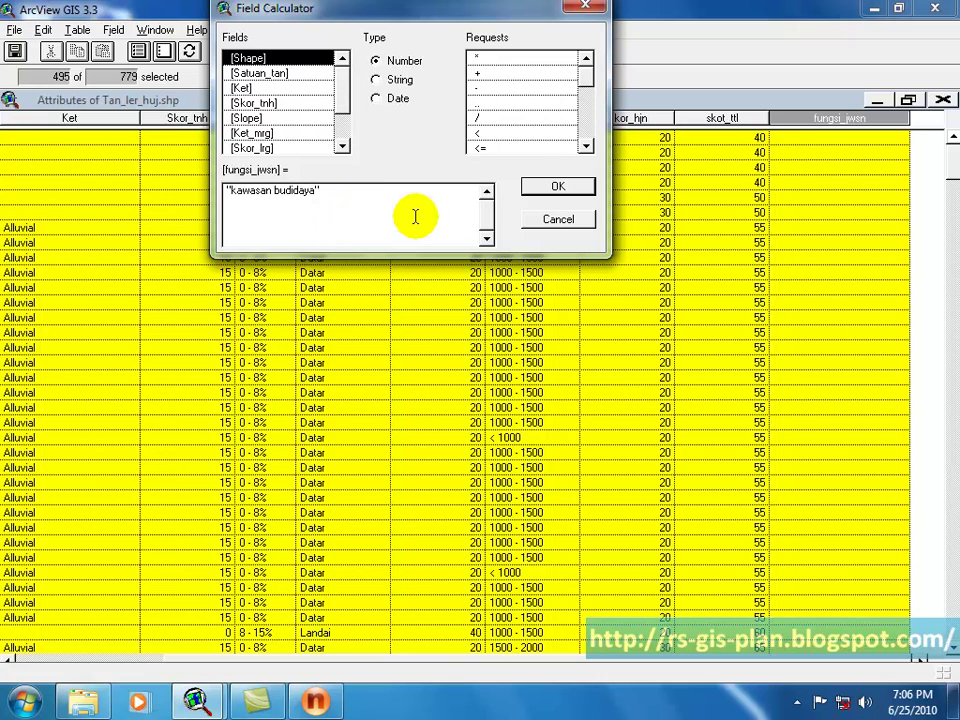
{"action": "left_click", "coordinate": [584, 187]}
Check the Kawasan penyangga score range in the Nitro PDF criteria, return to ArcView GIS, and select only the records with skot_ttl from 130 to 170.
{"action": "left_click_drag", "start_coordinate": [952, 176], "coordinate": [956, 456]}
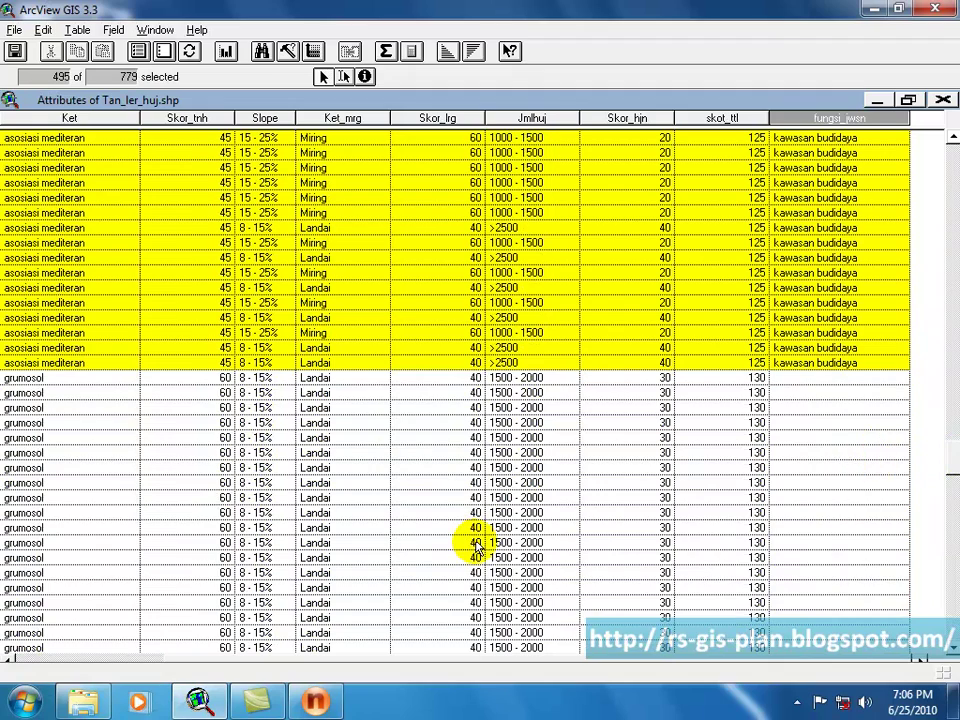
{"action": "left_click", "coordinate": [316, 702]}
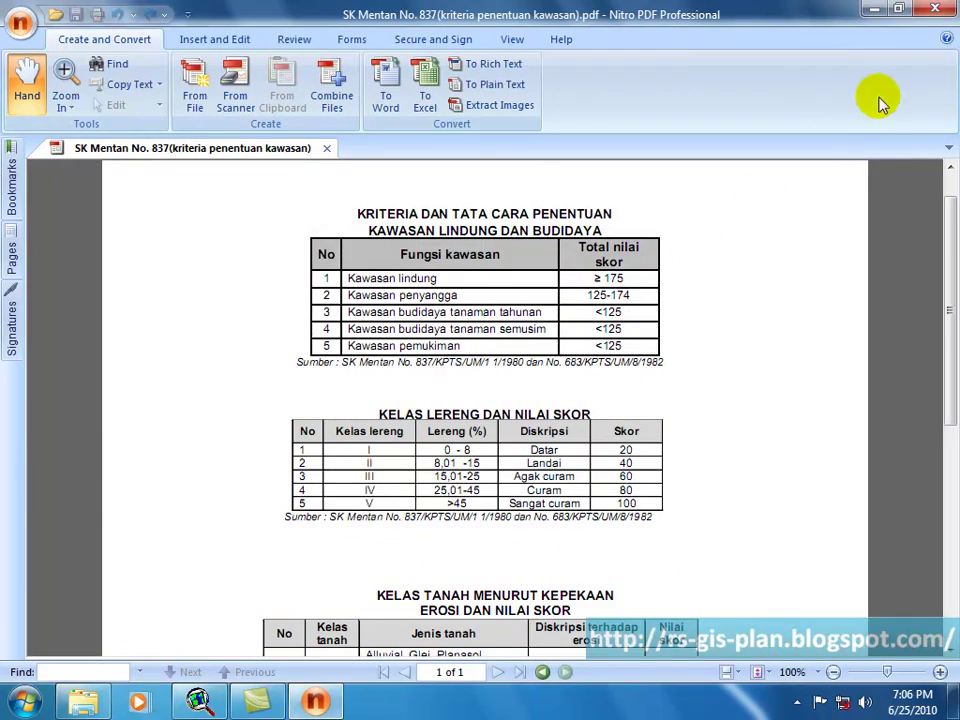
{"action": "left_click", "coordinate": [873, 10]}
{"action": "left_click_drag", "start_coordinate": [943, 386], "coordinate": [948, 580]}
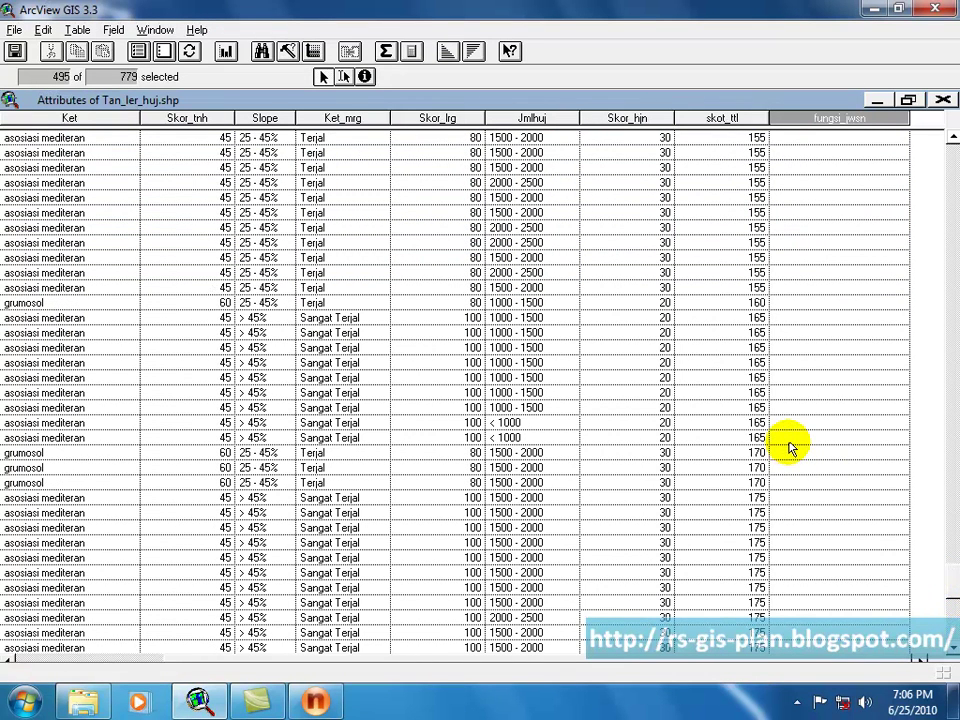
{"action": "left_click_drag", "start_coordinate": [785, 488], "coordinate": [808, 379]}
{"action": "mouse_move", "coordinate": [803, 441]}
{"action": "left_mouse_down"}
{"action": "mouse_move", "coordinate": [810, 126]}
{"action": "mouse_move", "coordinate": [952, 146]}
{"action": "left_mouse_up"}
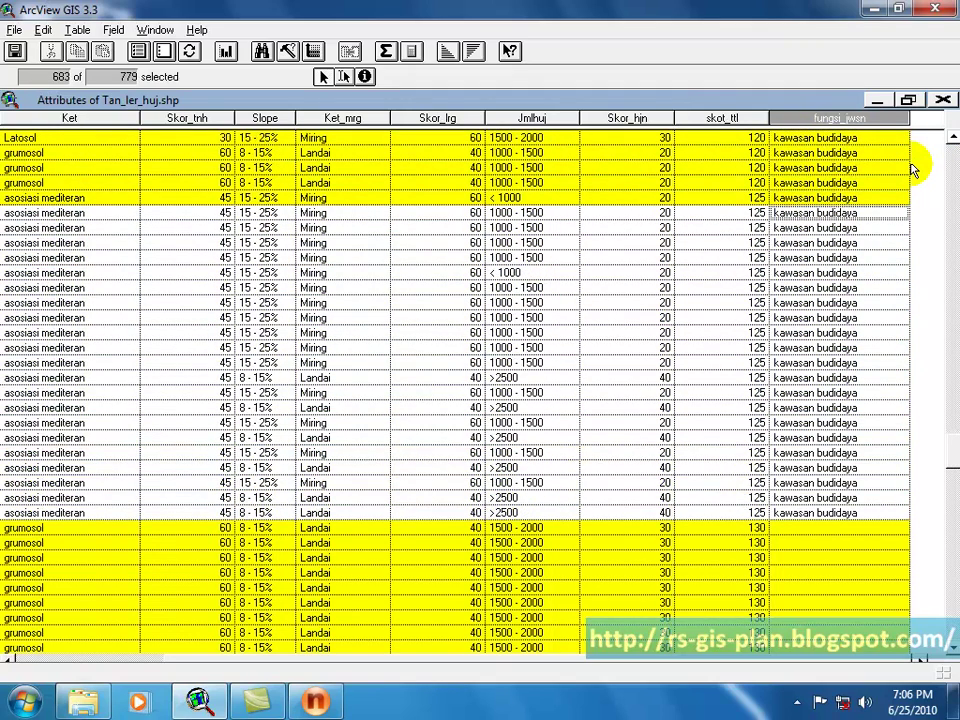
{"action": "left_click_drag", "start_coordinate": [869, 198], "coordinate": [879, 26]}
{"action": "left_click_drag", "start_coordinate": [956, 163], "coordinate": [955, 585]}
Calculate the fungsi_jwsn field as "kawasan penyangga" for the selected records.
{"action": "left_click", "coordinate": [411, 51]}
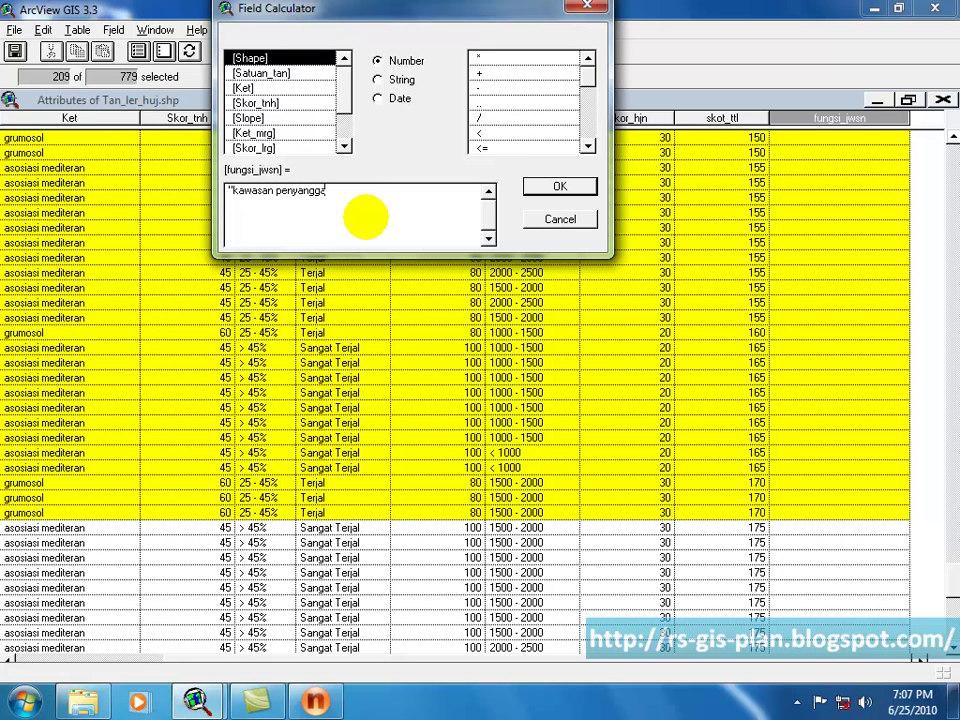
{"action": "key", "text": "Return"}
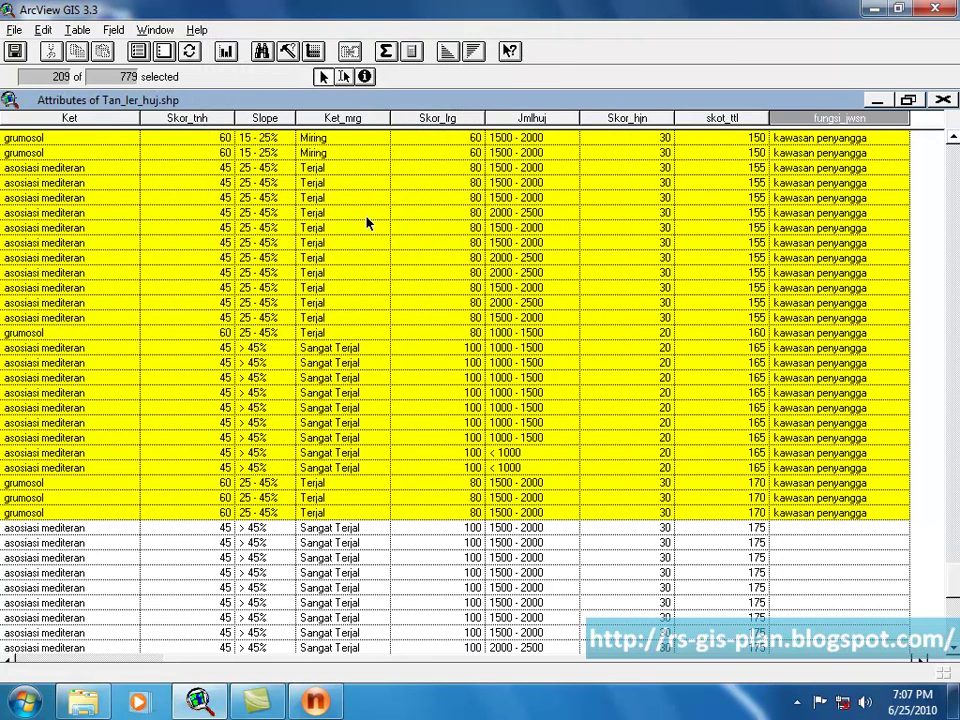
Clear the current selection and select all records with a skot_ttl of 175 or more.
{"action": "left_click", "coordinate": [948, 578]}
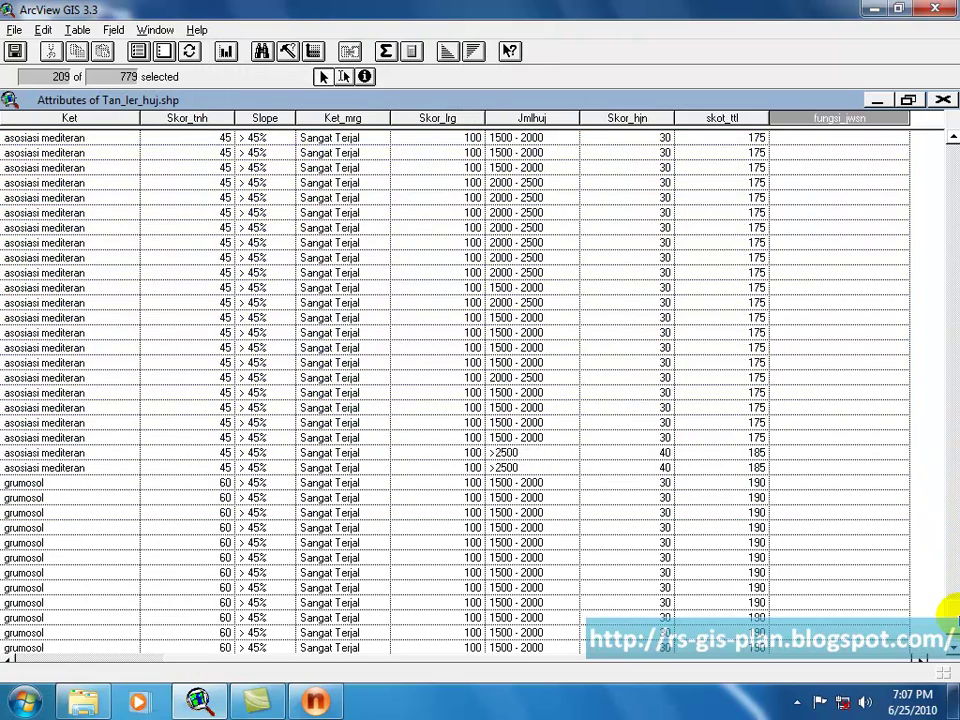
{"action": "scroll", "coordinate": [948, 608], "scroll_direction": "up", "scroll_amount": 5}
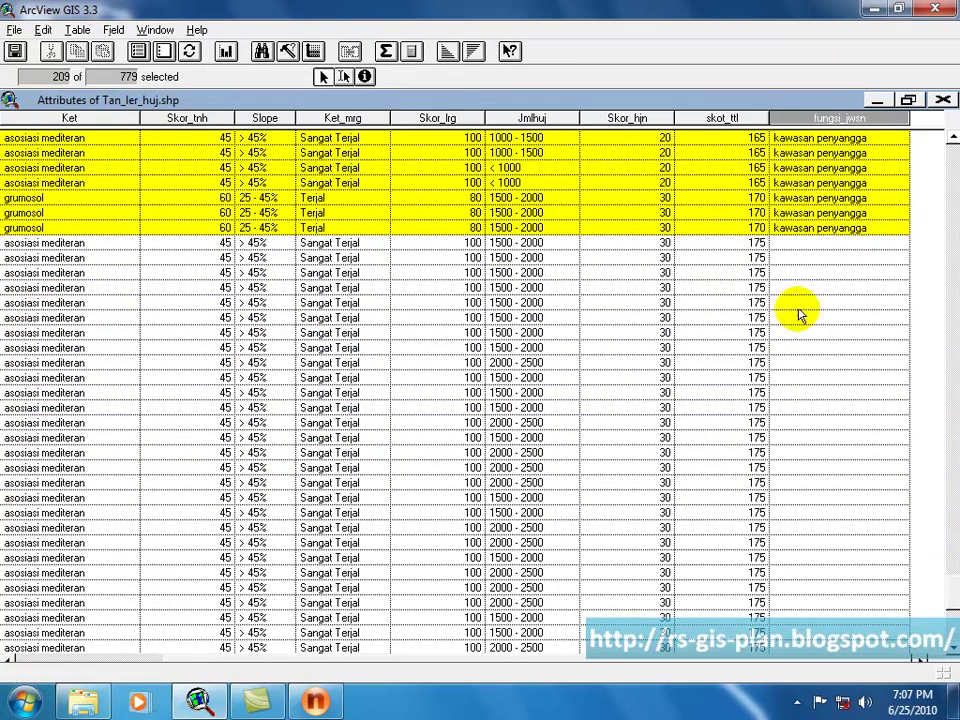
{"action": "left_click", "coordinate": [164, 51]}
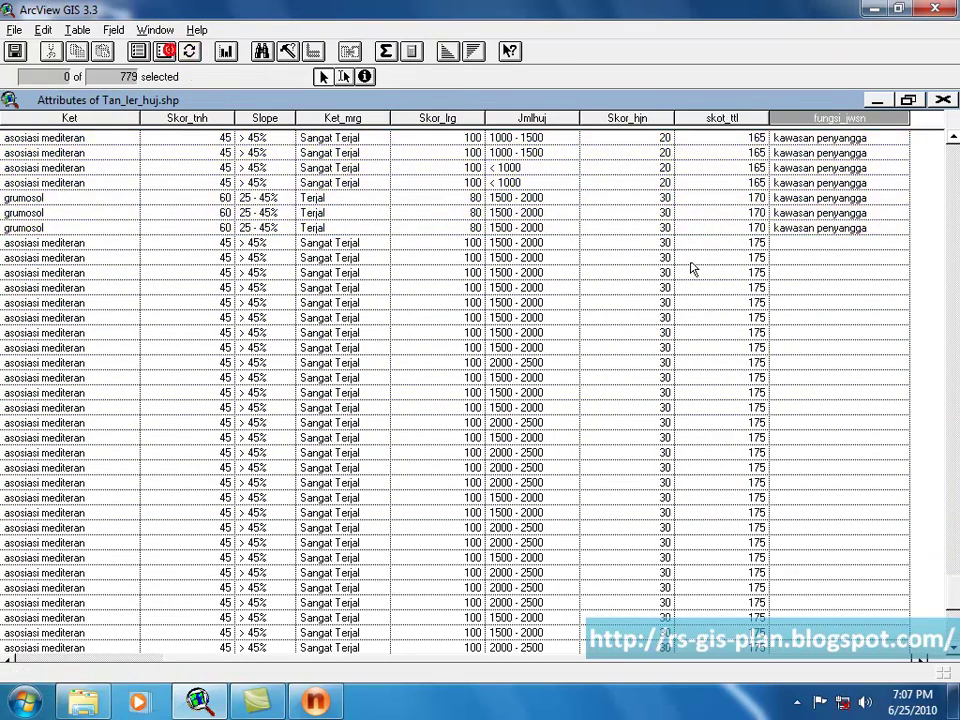
{"action": "left_click", "coordinate": [801, 244]}
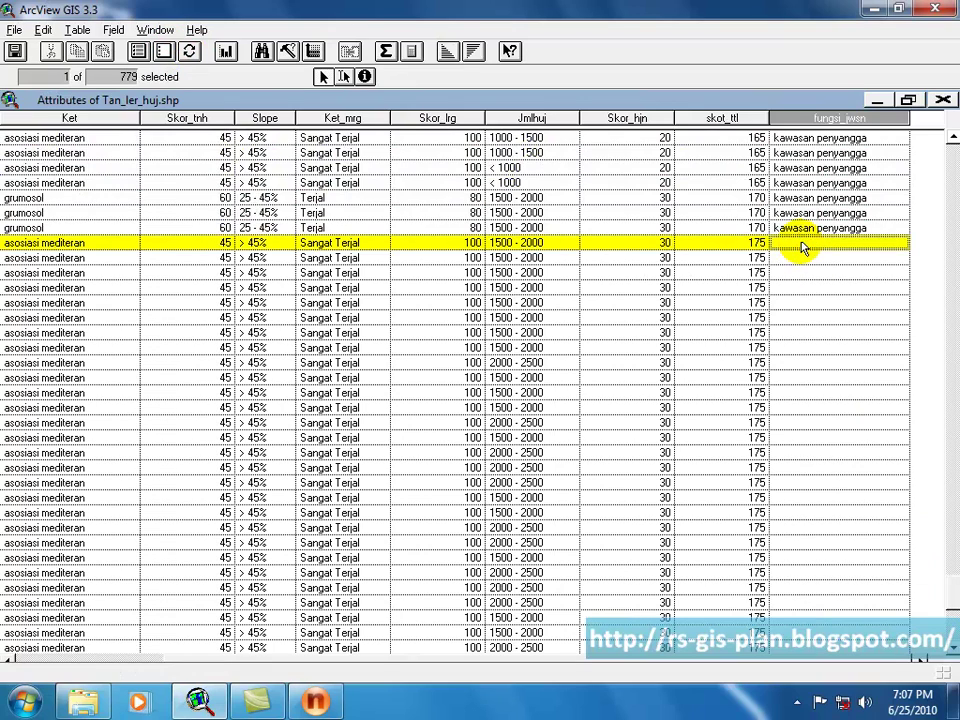
{"action": "left_click", "coordinate": [832, 239]}
{"action": "left_click", "coordinate": [832, 239]}
{"action": "left_click_drag", "start_coordinate": [835, 244], "coordinate": [865, 688]}
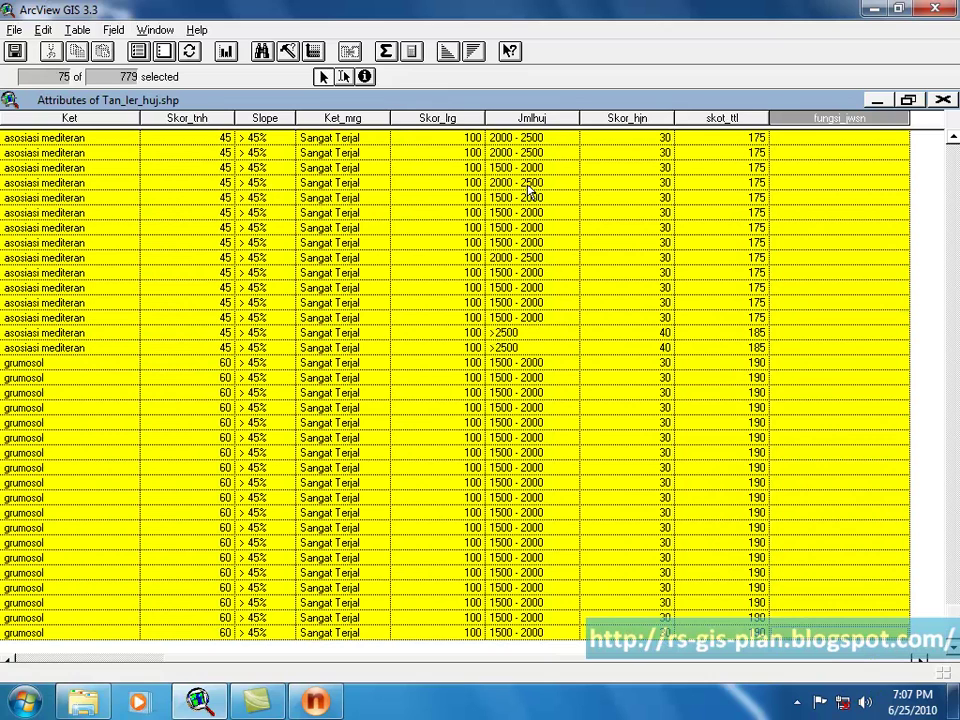
Calculate the fungsi_jwsn field as "kawasan lindung" for the selected records.
{"action": "left_click", "coordinate": [411, 51]}
{"action": "left_click", "coordinate": [384, 190]}
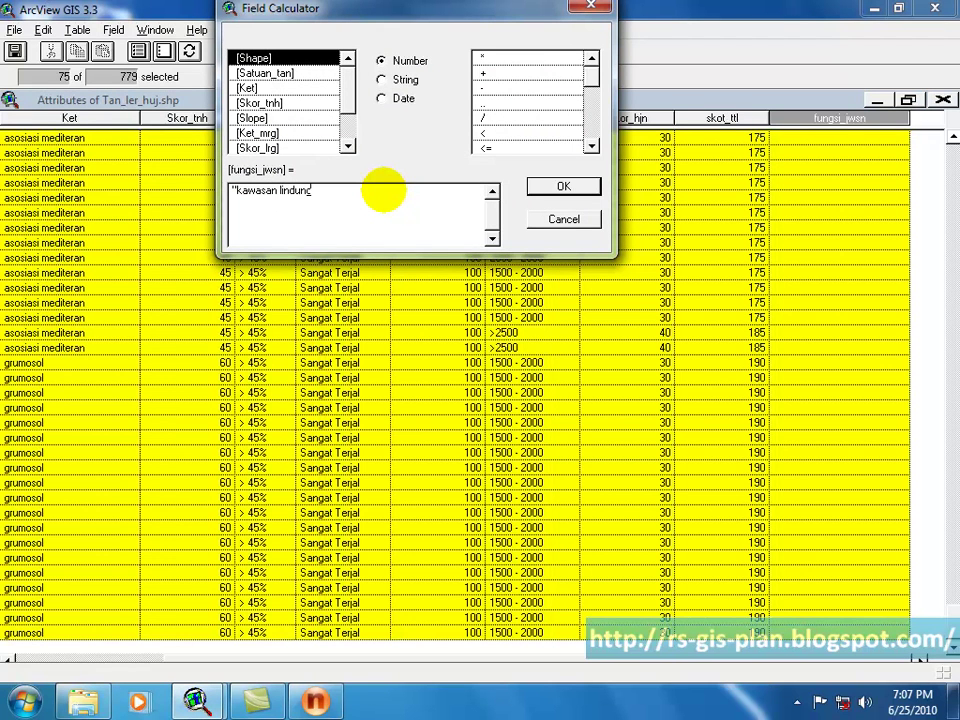
{"action": "key", "text": "Return"}
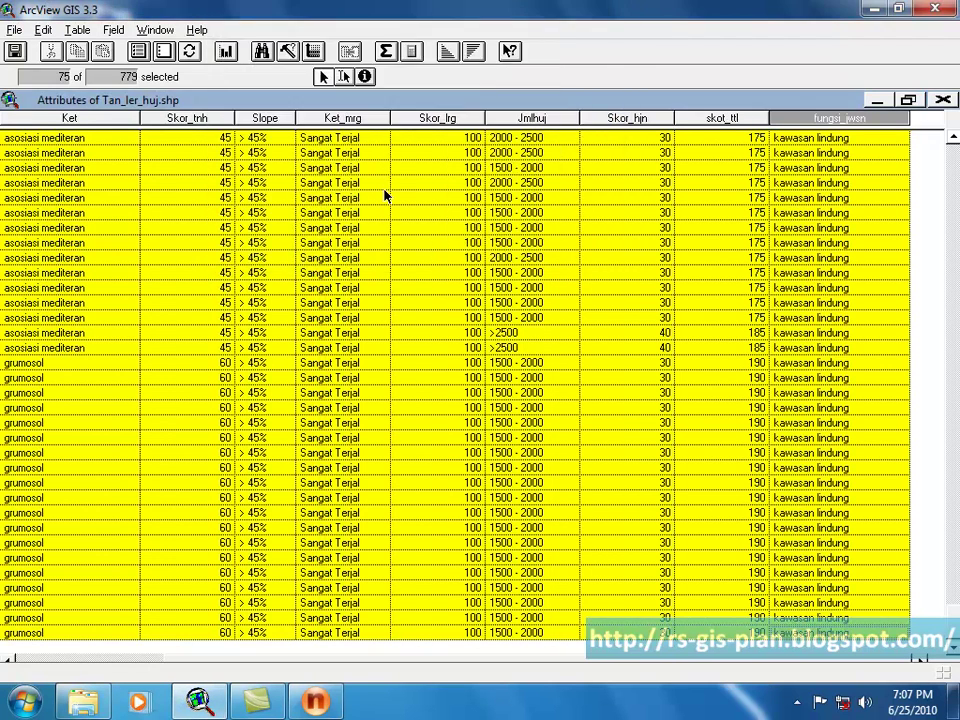
Clear the record selection, stop editing the Tan_ler_huj.shp attribute table and save the edits.
{"action": "left_click", "coordinate": [164, 51]}
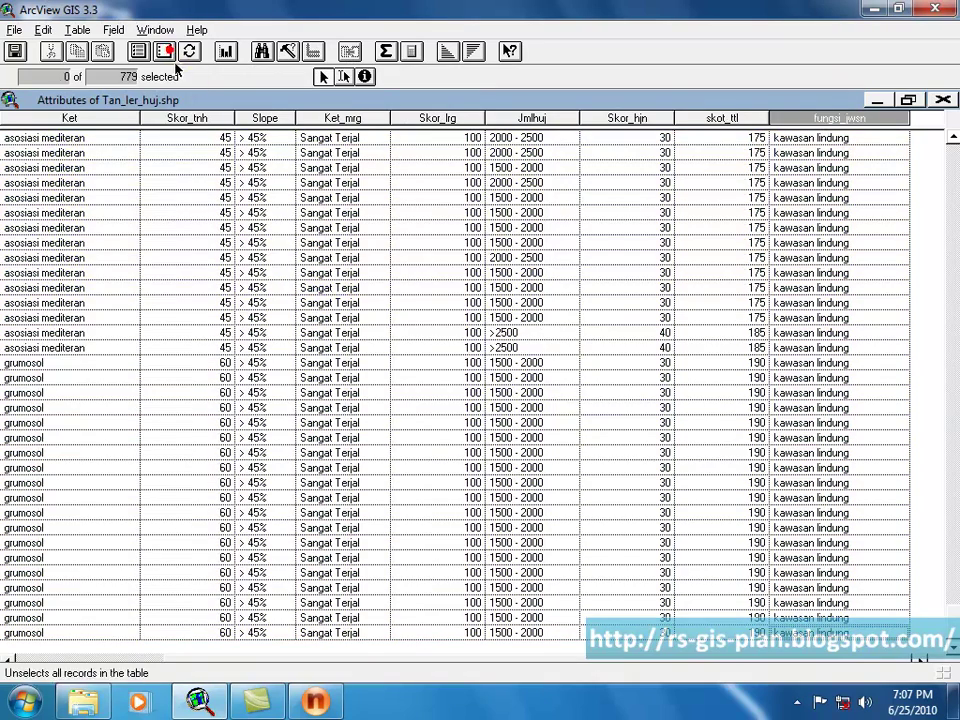
{"action": "left_click", "coordinate": [77, 30]}
{"action": "left_click", "coordinate": [116, 90]}
{"action": "left_click", "coordinate": [400, 393]}
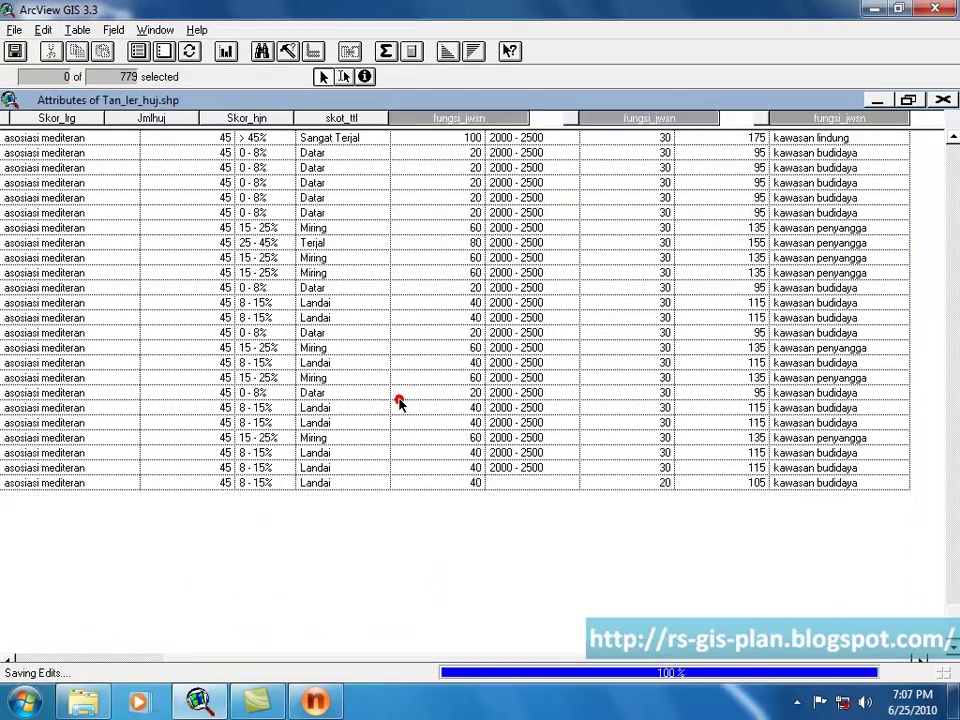
Close the attribute table and hide the Hujan.shp and Tan_ler.shp themes in View1.
{"action": "left_click", "coordinate": [941, 99]}
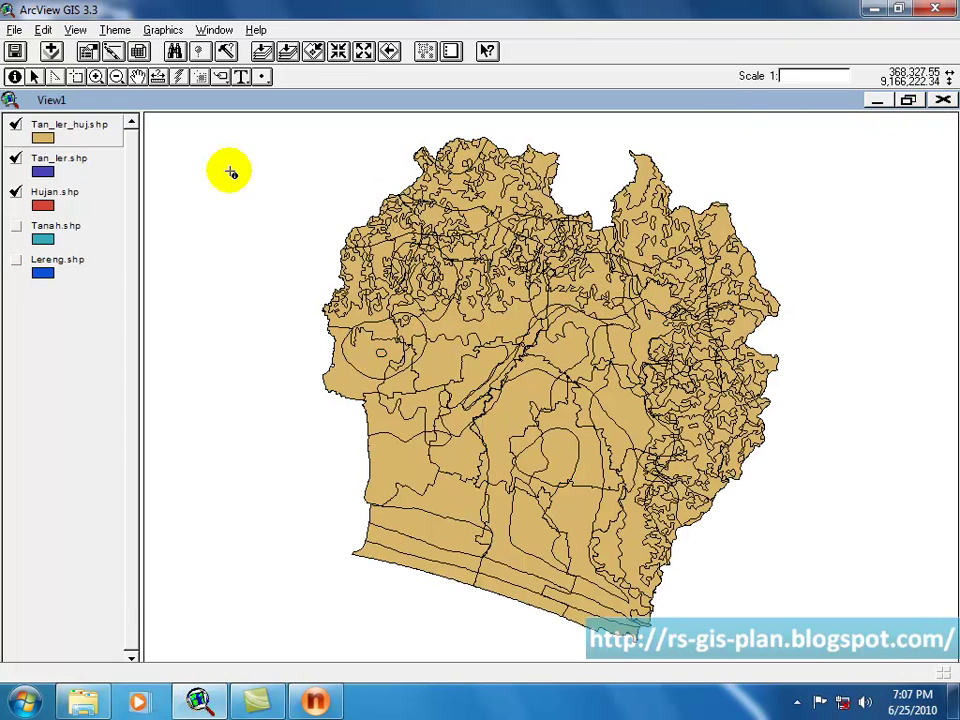
{"action": "left_click", "coordinate": [15, 191]}
{"action": "left_click", "coordinate": [15, 158]}
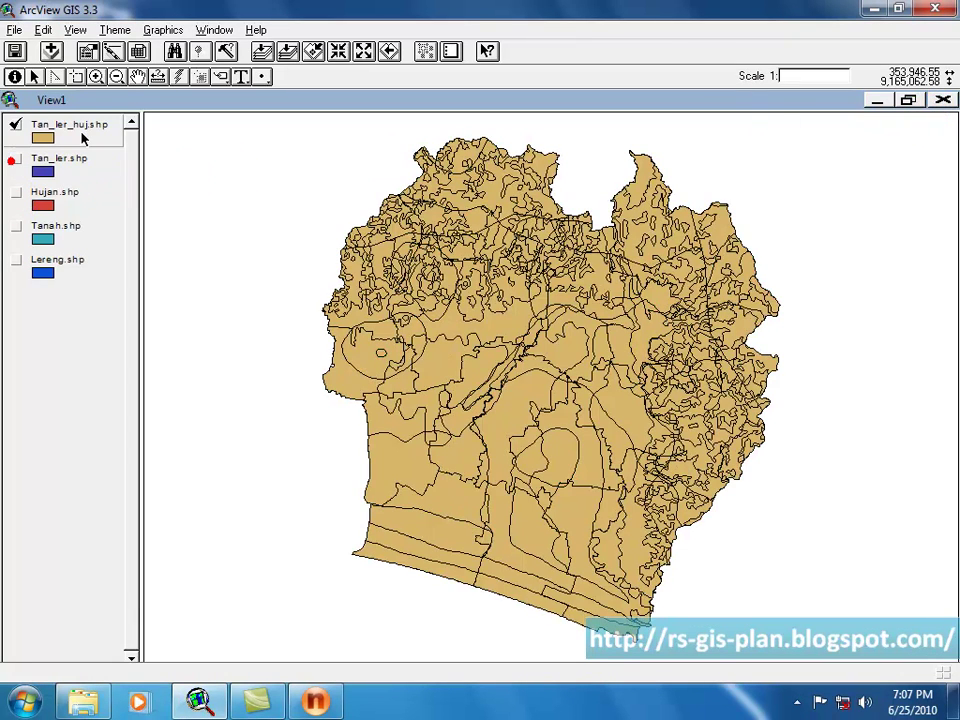
Convert the Tan_ler_huj.shp theme to a shapefile named fungsi_kawasan.shp in the hasil folder and add it to the view.
{"action": "left_click", "coordinate": [114, 29]}
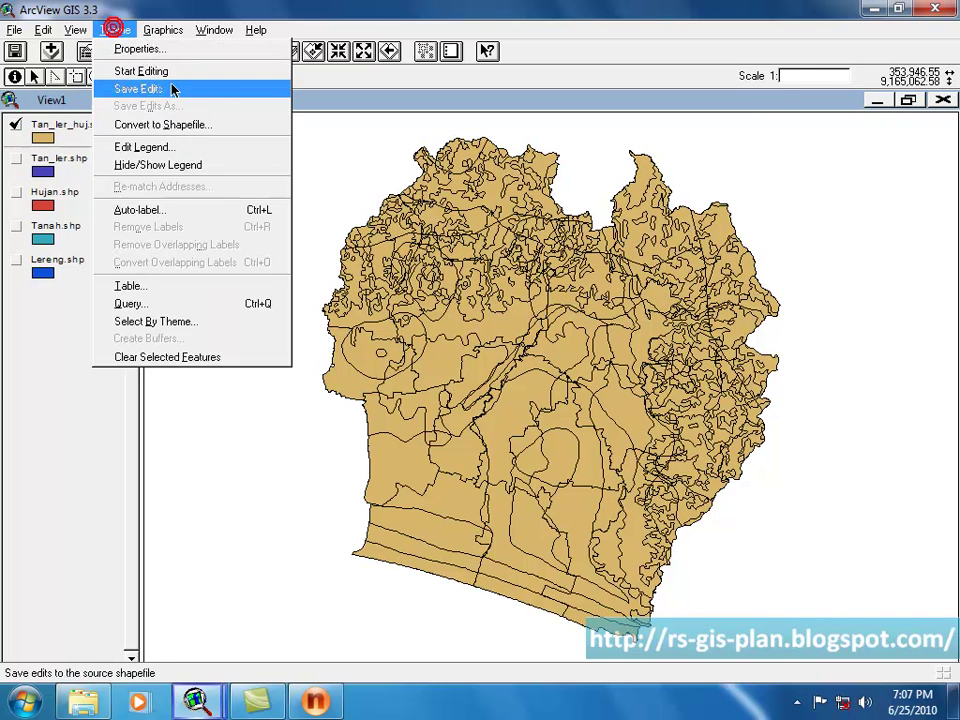
{"action": "left_click", "coordinate": [188, 128]}
{"action": "double_click", "coordinate": [281, 285]}
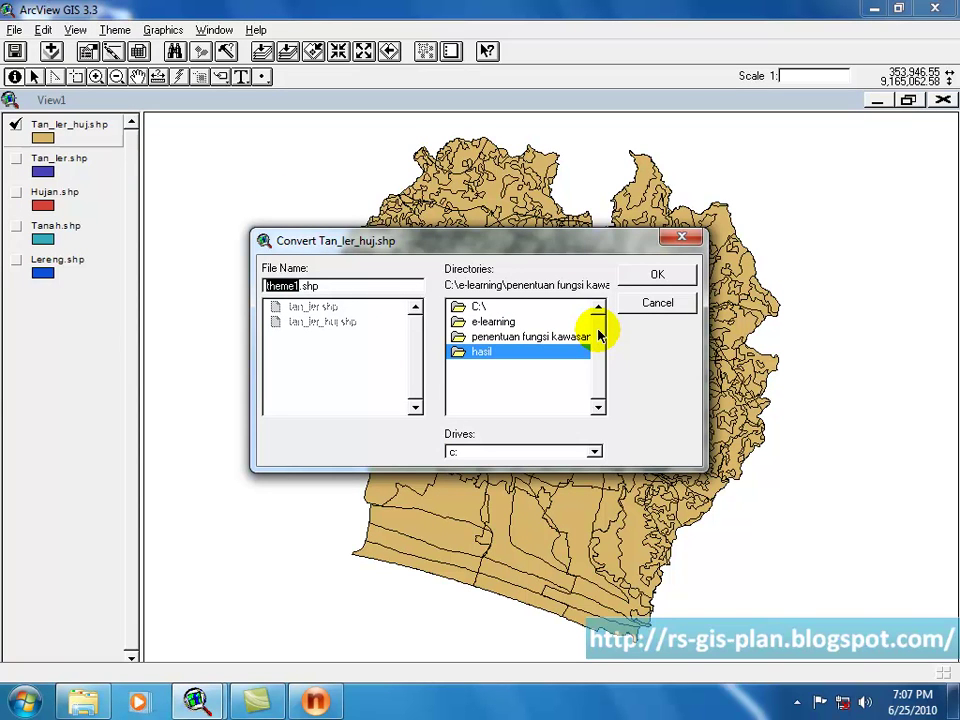
{"action": "type", "text": "fungsi_kawasan"}
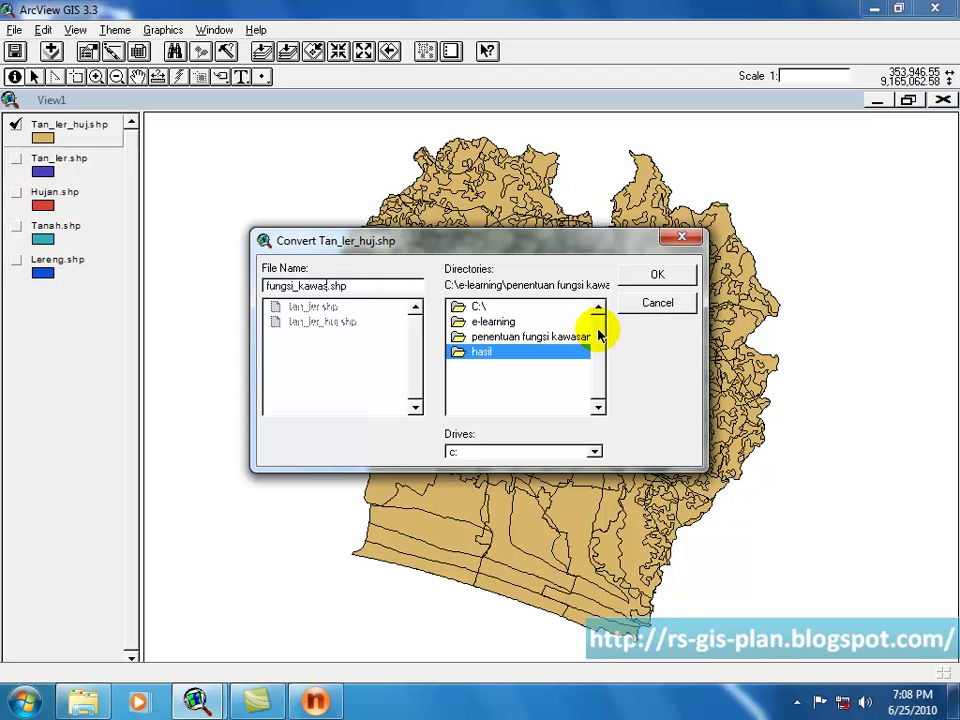
{"action": "left_click", "coordinate": [659, 275]}
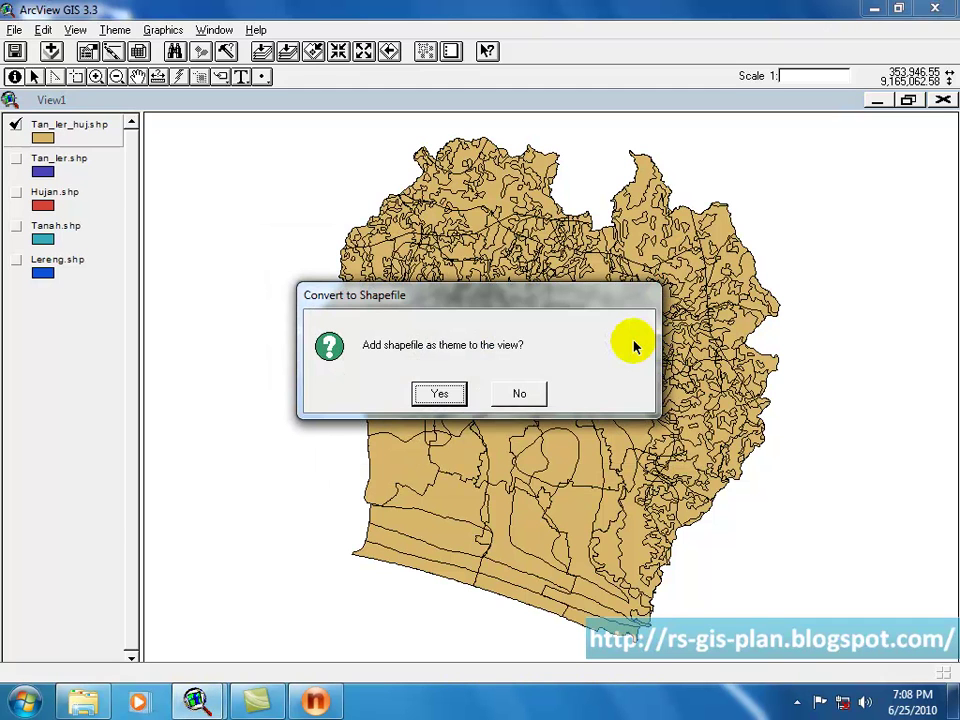
{"action": "left_click", "coordinate": [439, 393]}
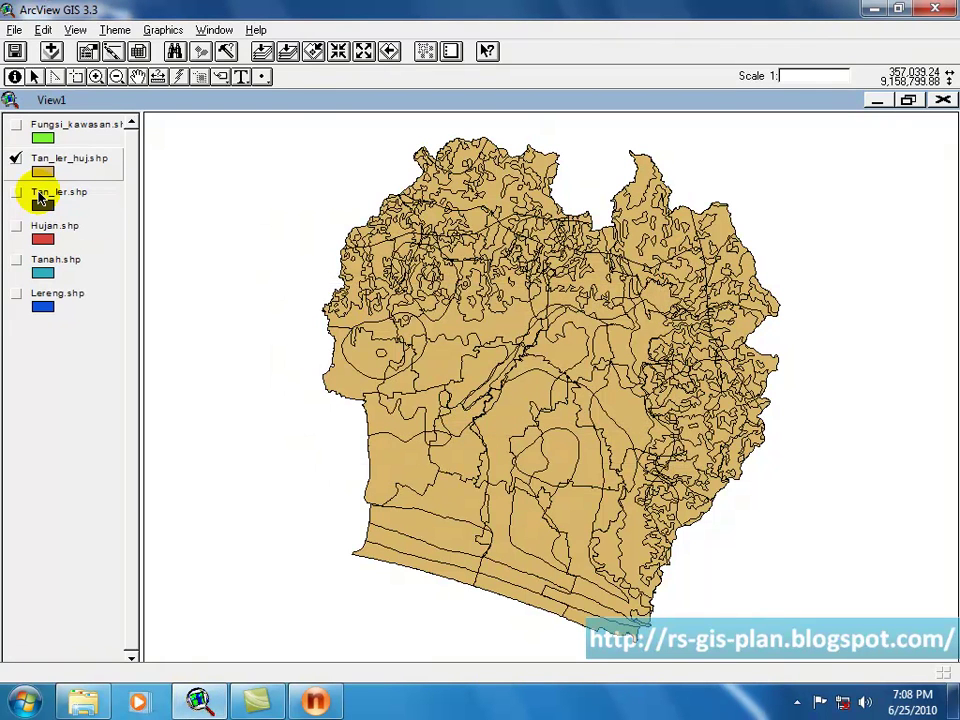
Display the Fungsi_kawasan.shp theme, hide Tan_ler_huj.shp, and make Fungsi_kawasan.shp the active theme.
{"action": "left_click", "coordinate": [15, 124]}
{"action": "left_click", "coordinate": [17, 158]}
{"action": "left_click", "coordinate": [58, 124]}
Apply a Unique Value legend based on the fungsi_jwsn field to the Fungsi_kawasan.shp theme.
{"action": "double_click", "coordinate": [117, 125]}
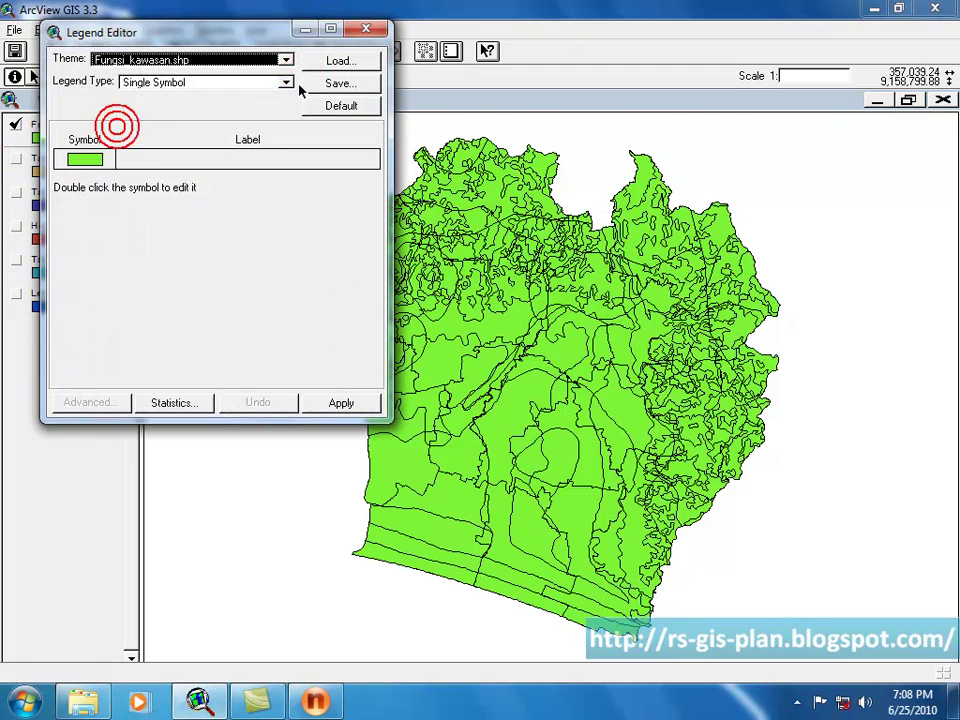
{"action": "left_click", "coordinate": [283, 82]}
{"action": "left_click", "coordinate": [231, 139]}
{"action": "left_click", "coordinate": [261, 134]}
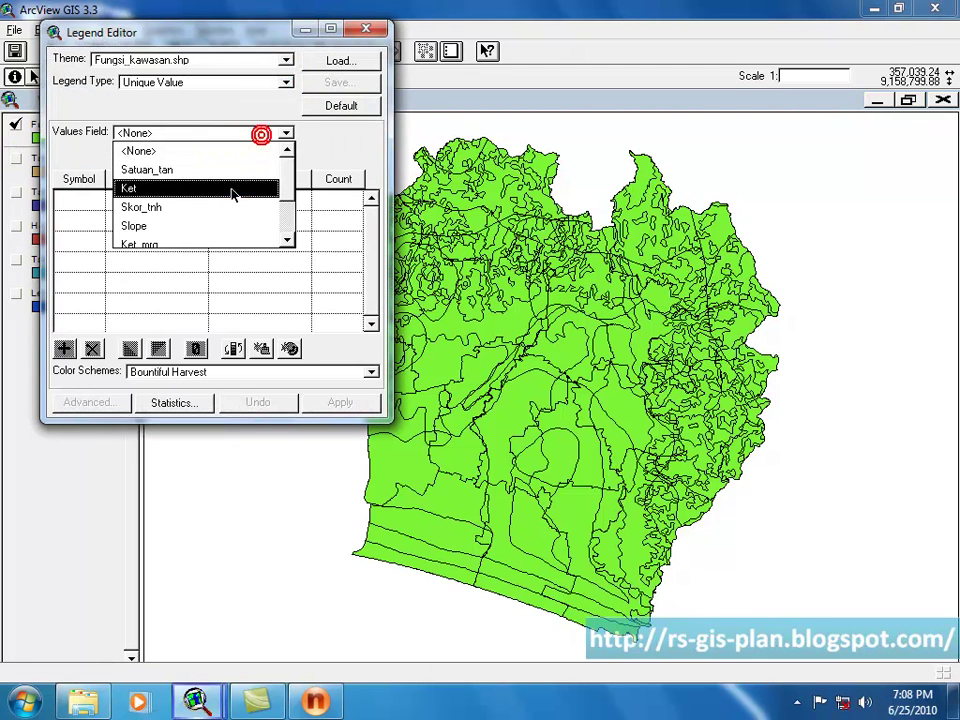
{"action": "left_click_drag", "start_coordinate": [284, 183], "coordinate": [285, 213]}
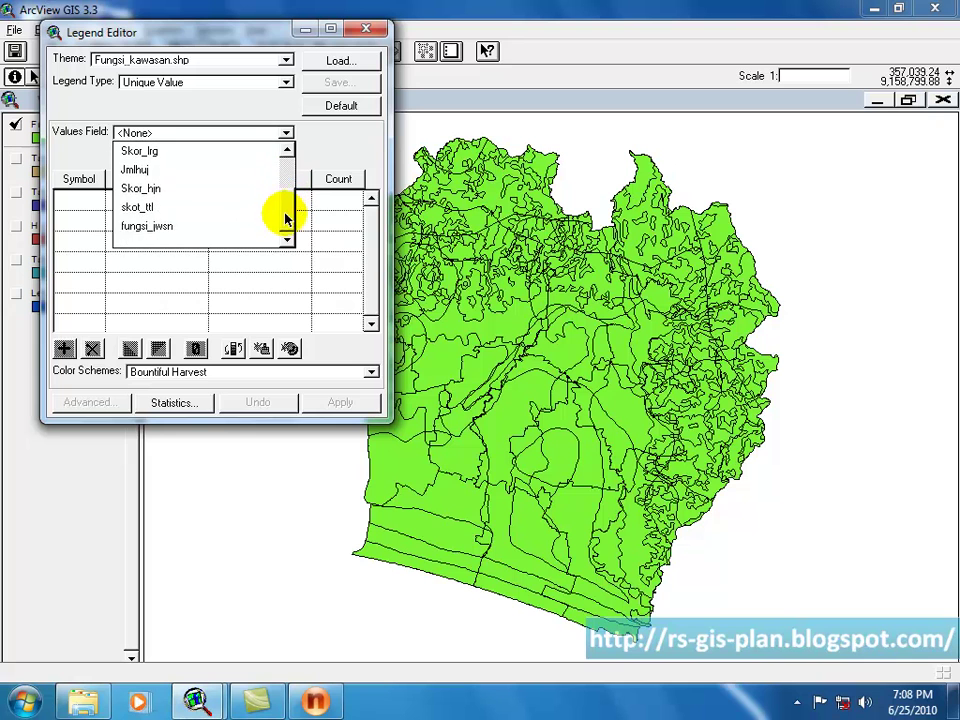
{"action": "left_click", "coordinate": [240, 224]}
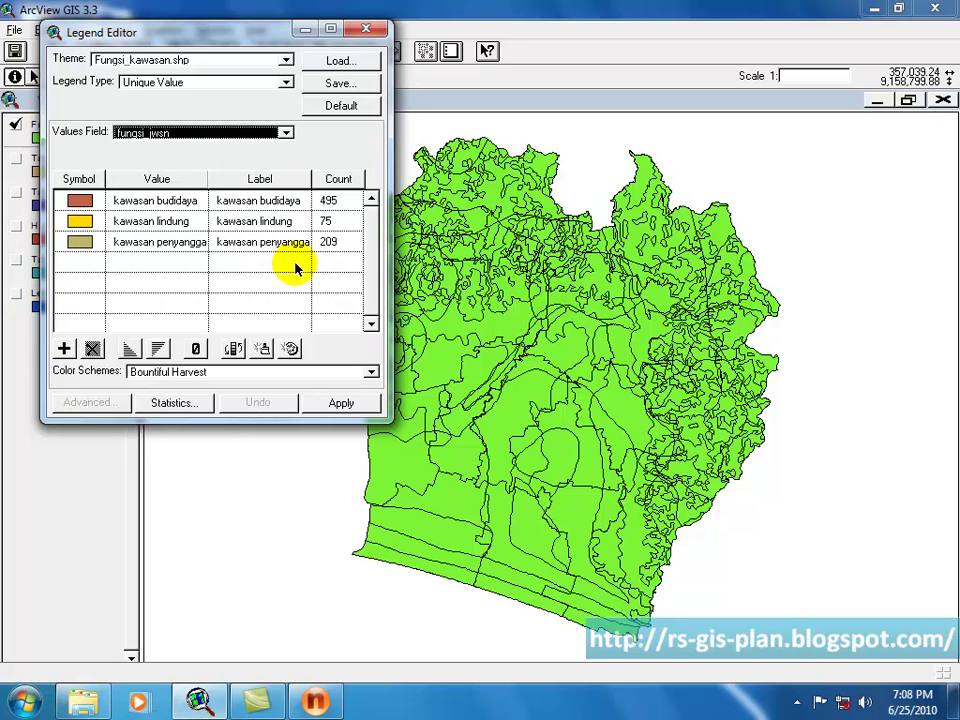
{"action": "left_click", "coordinate": [341, 402]}
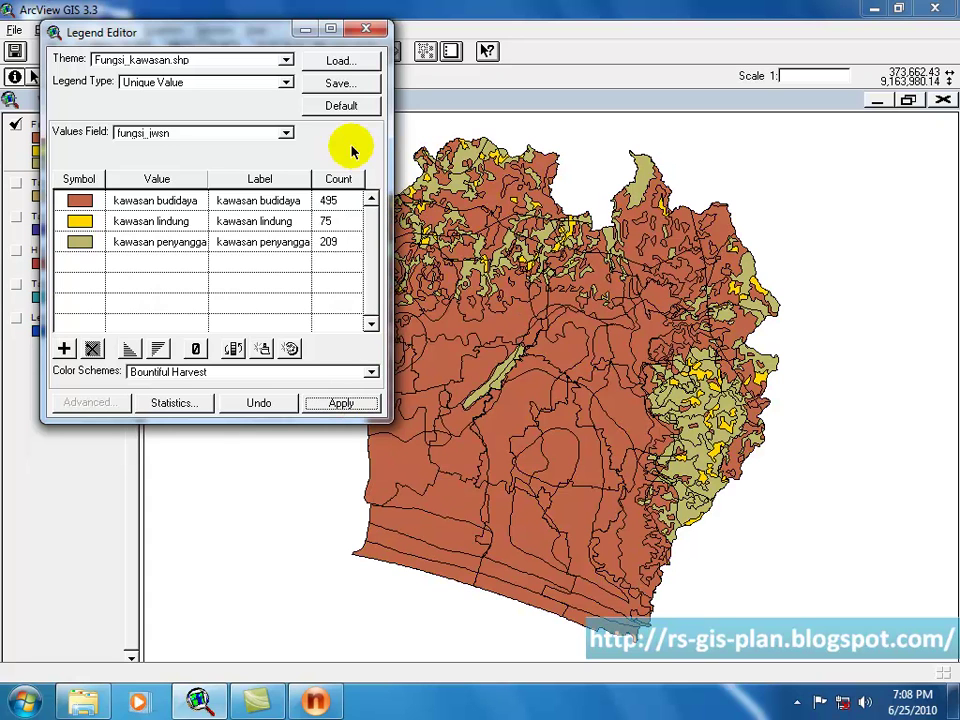
Set the outline of all three Fungsi_kawasan.shp legend symbols to None, apply it, and close the legend and fill windows.
{"action": "left_click", "coordinate": [80, 242]}
{"action": "left_click", "coordinate": [86, 206], "text": "shift"}
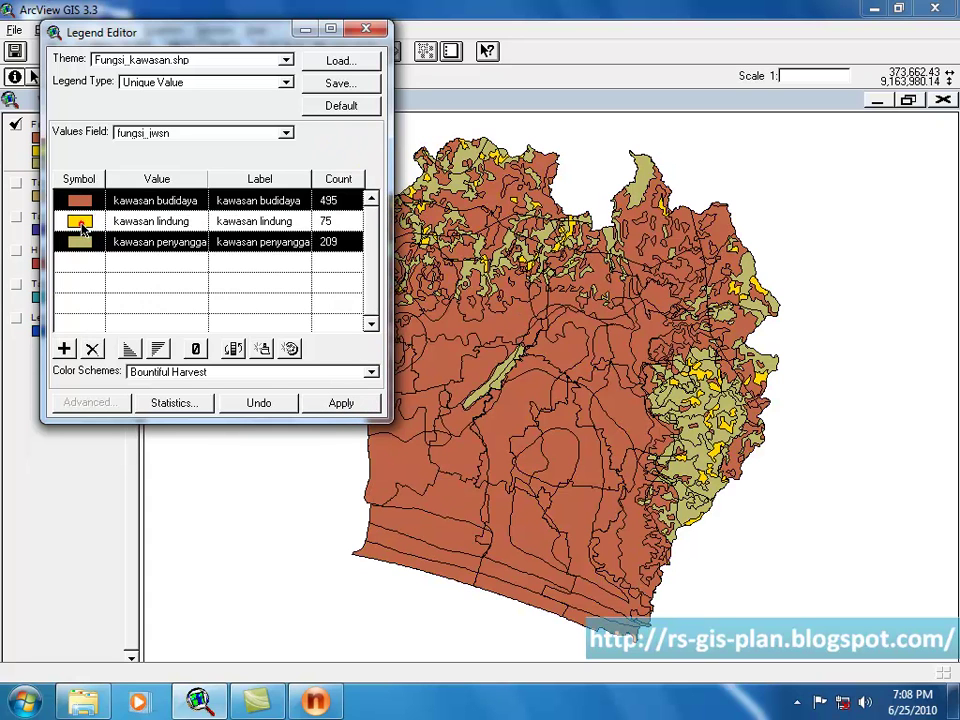
{"action": "double_click", "coordinate": [80, 203]}
{"action": "left_click", "coordinate": [283, 322]}
{"action": "left_click", "coordinate": [276, 345]}
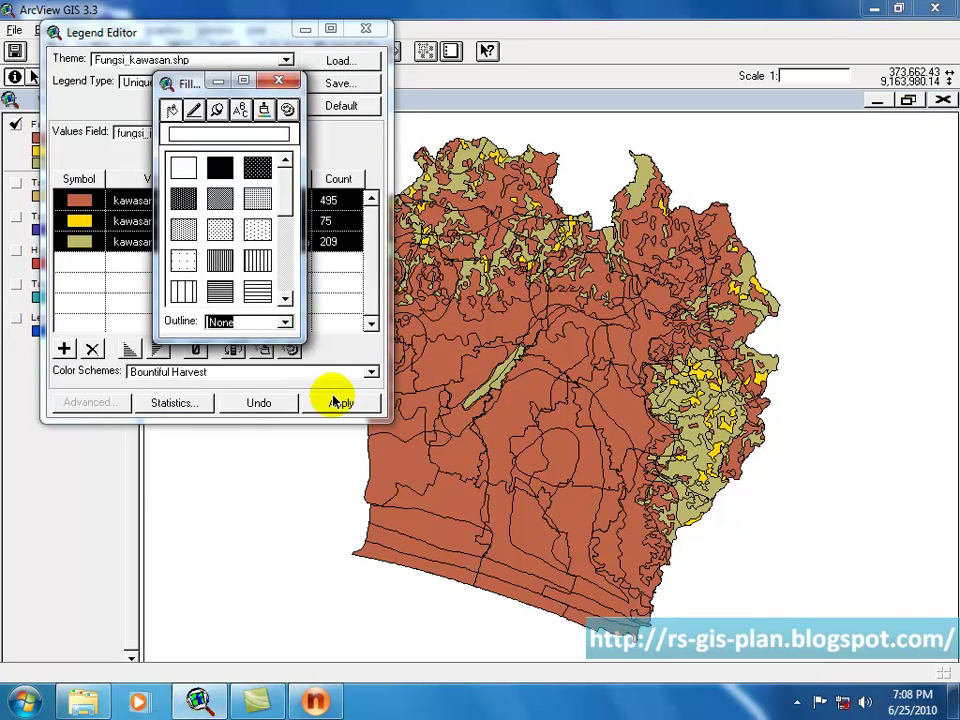
{"action": "left_click", "coordinate": [335, 395]}
{"action": "left_click", "coordinate": [368, 30]}
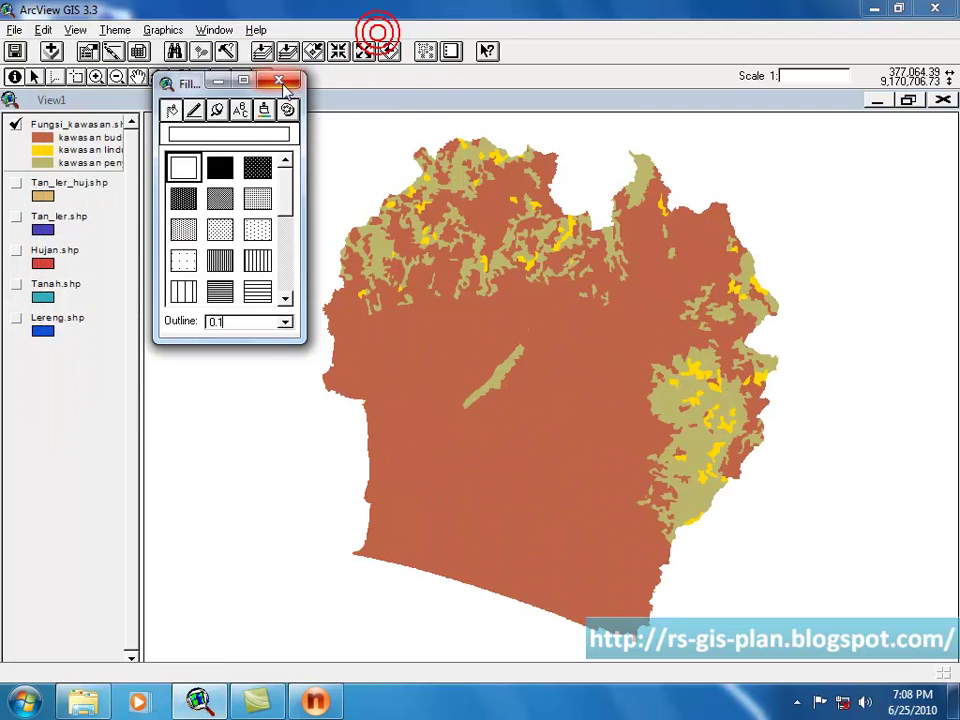
{"action": "left_click", "coordinate": [281, 84]}
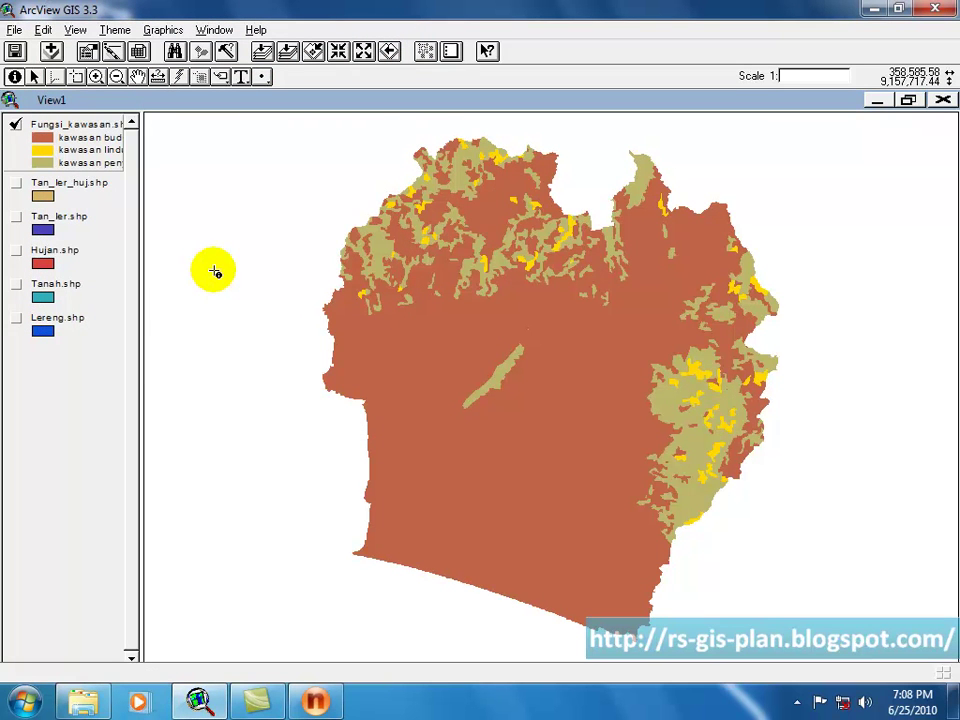